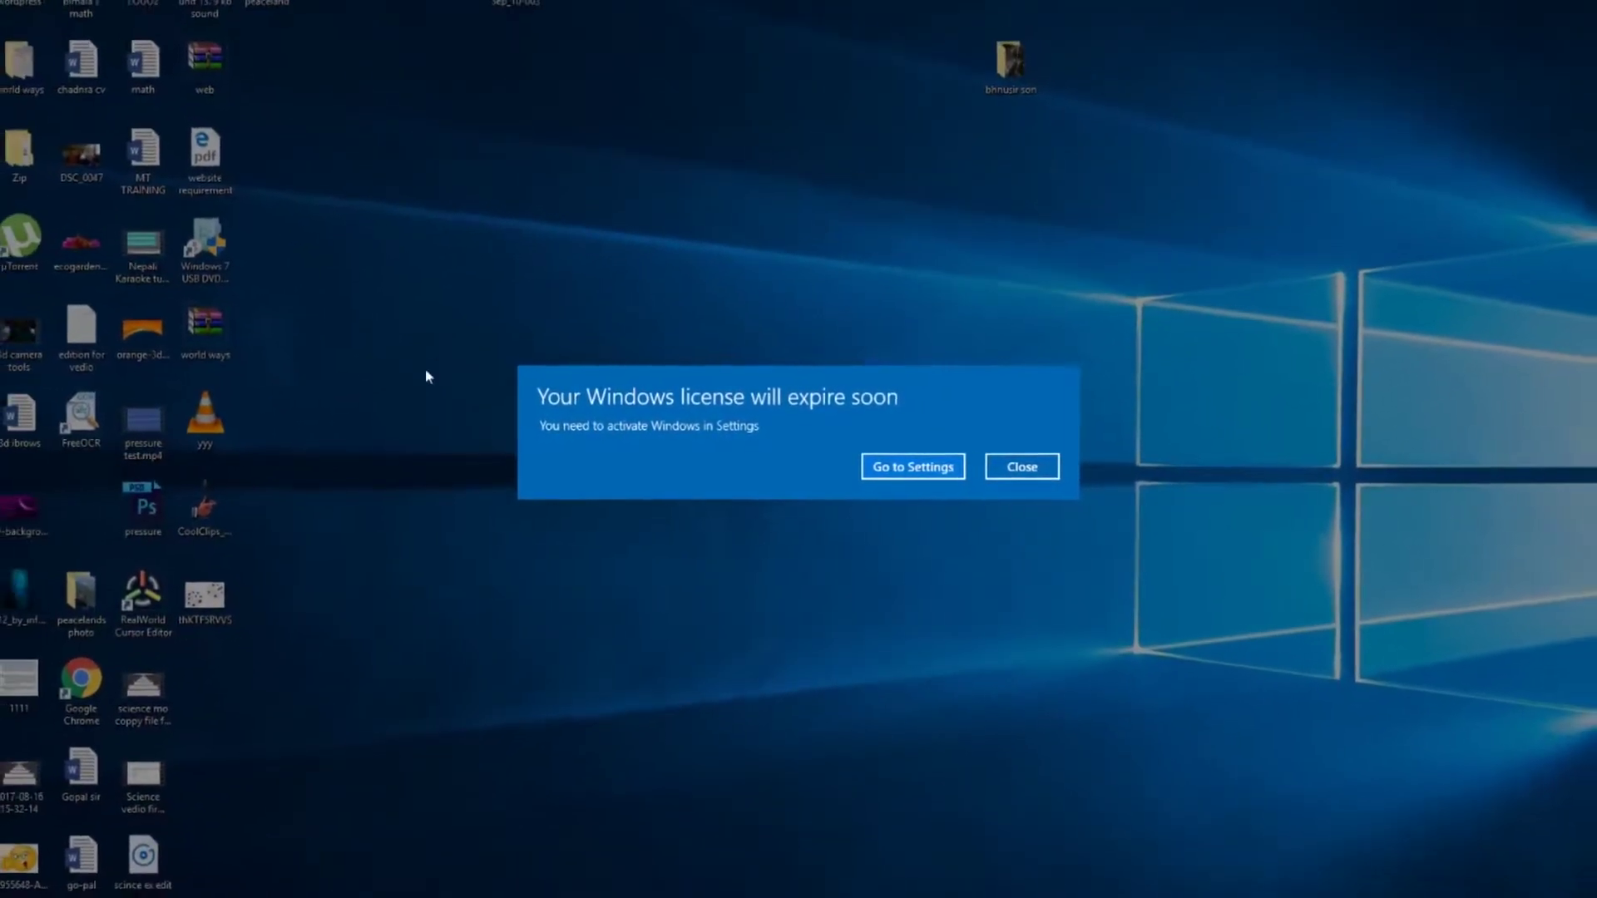
Step: Close the Windows license expiry notification
left_click(964, 466)
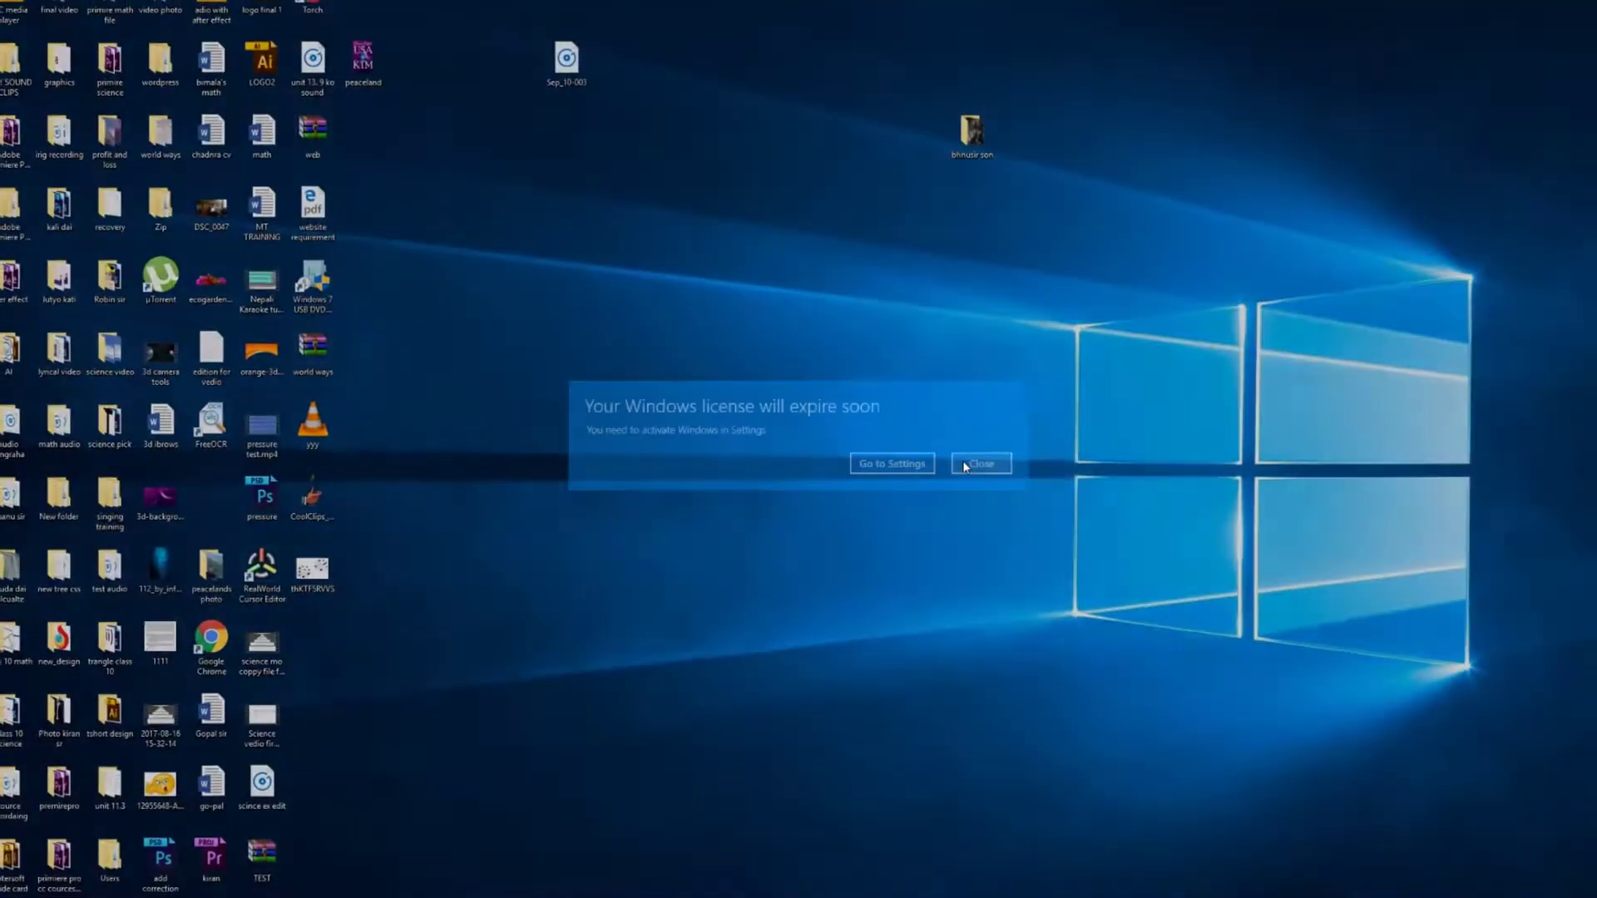
left_click(964, 464)
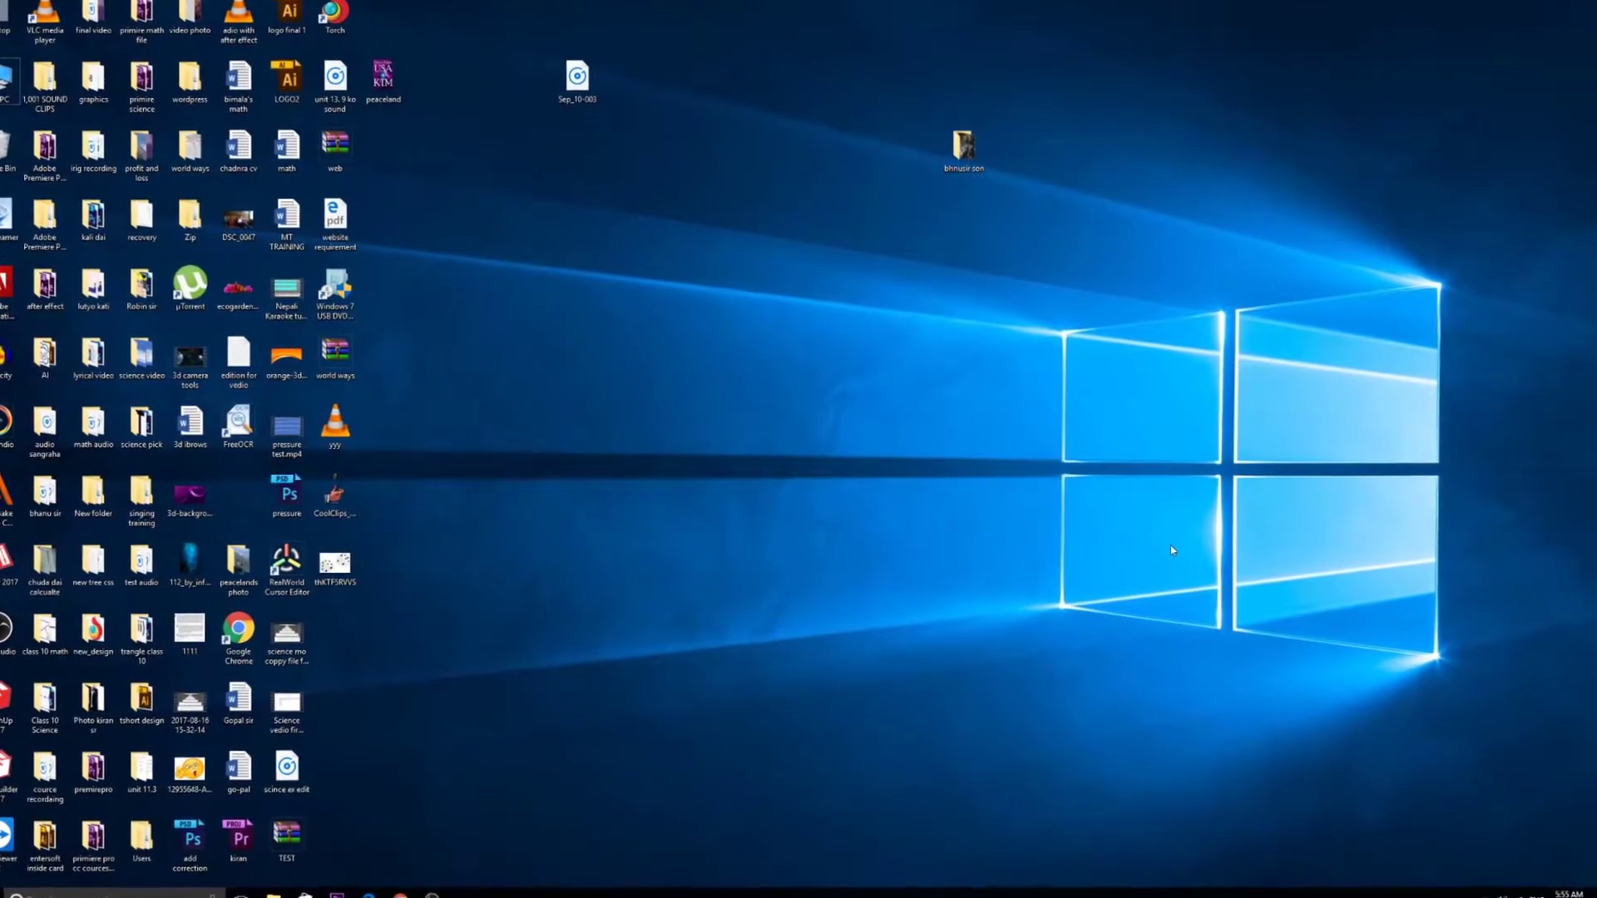
Step: Run services.msc from the Run dialog to open the Services console
key("super+r")
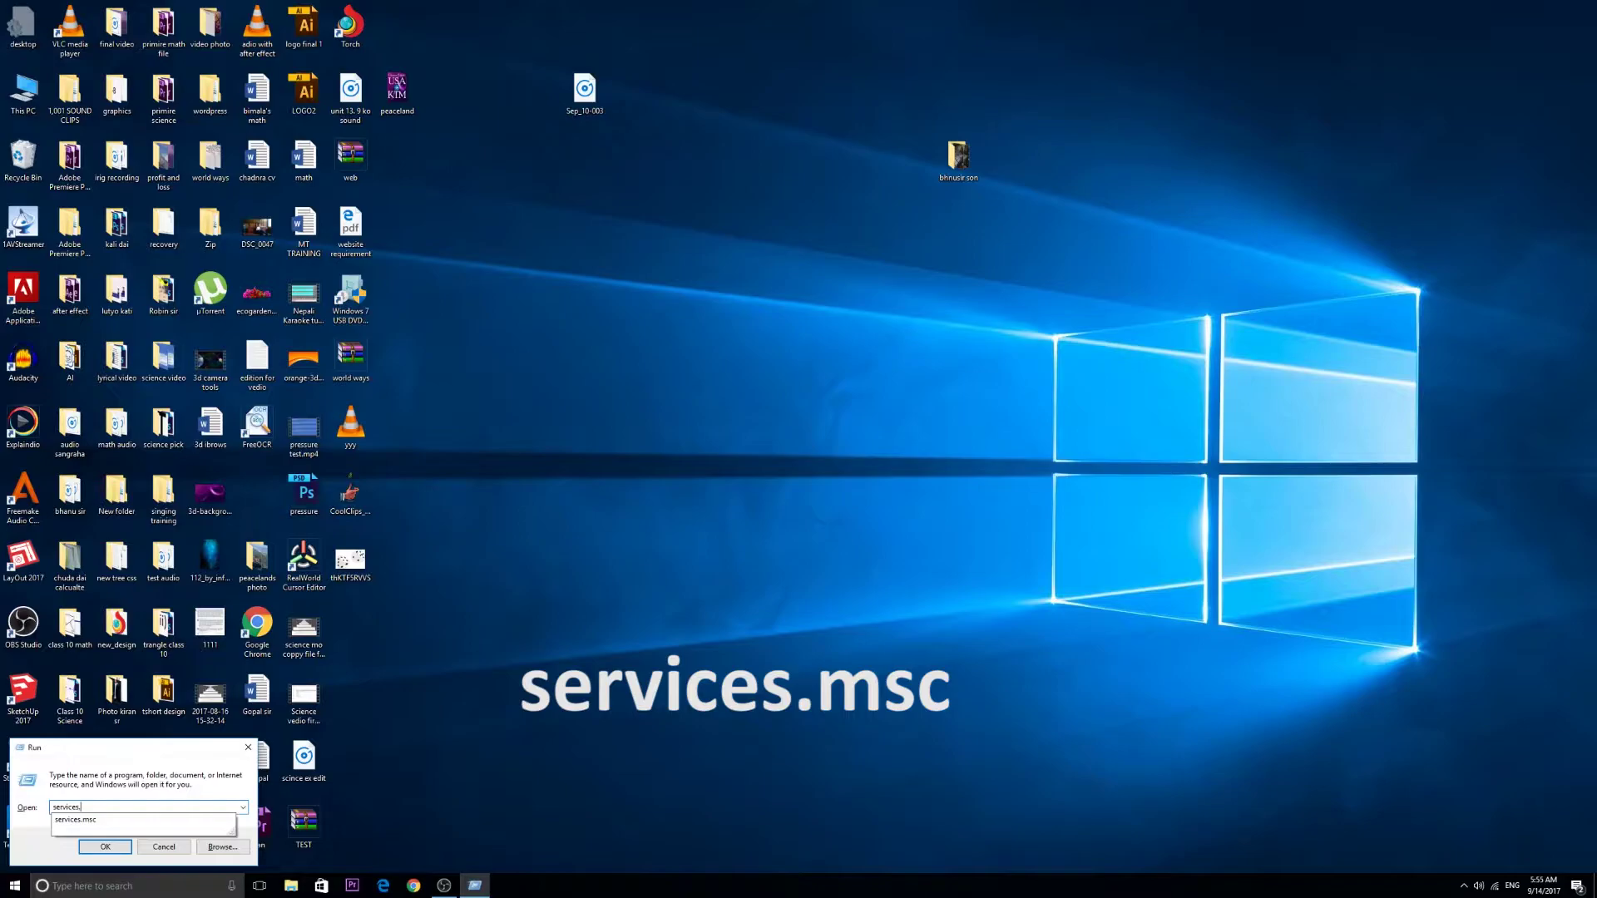
type("msc")
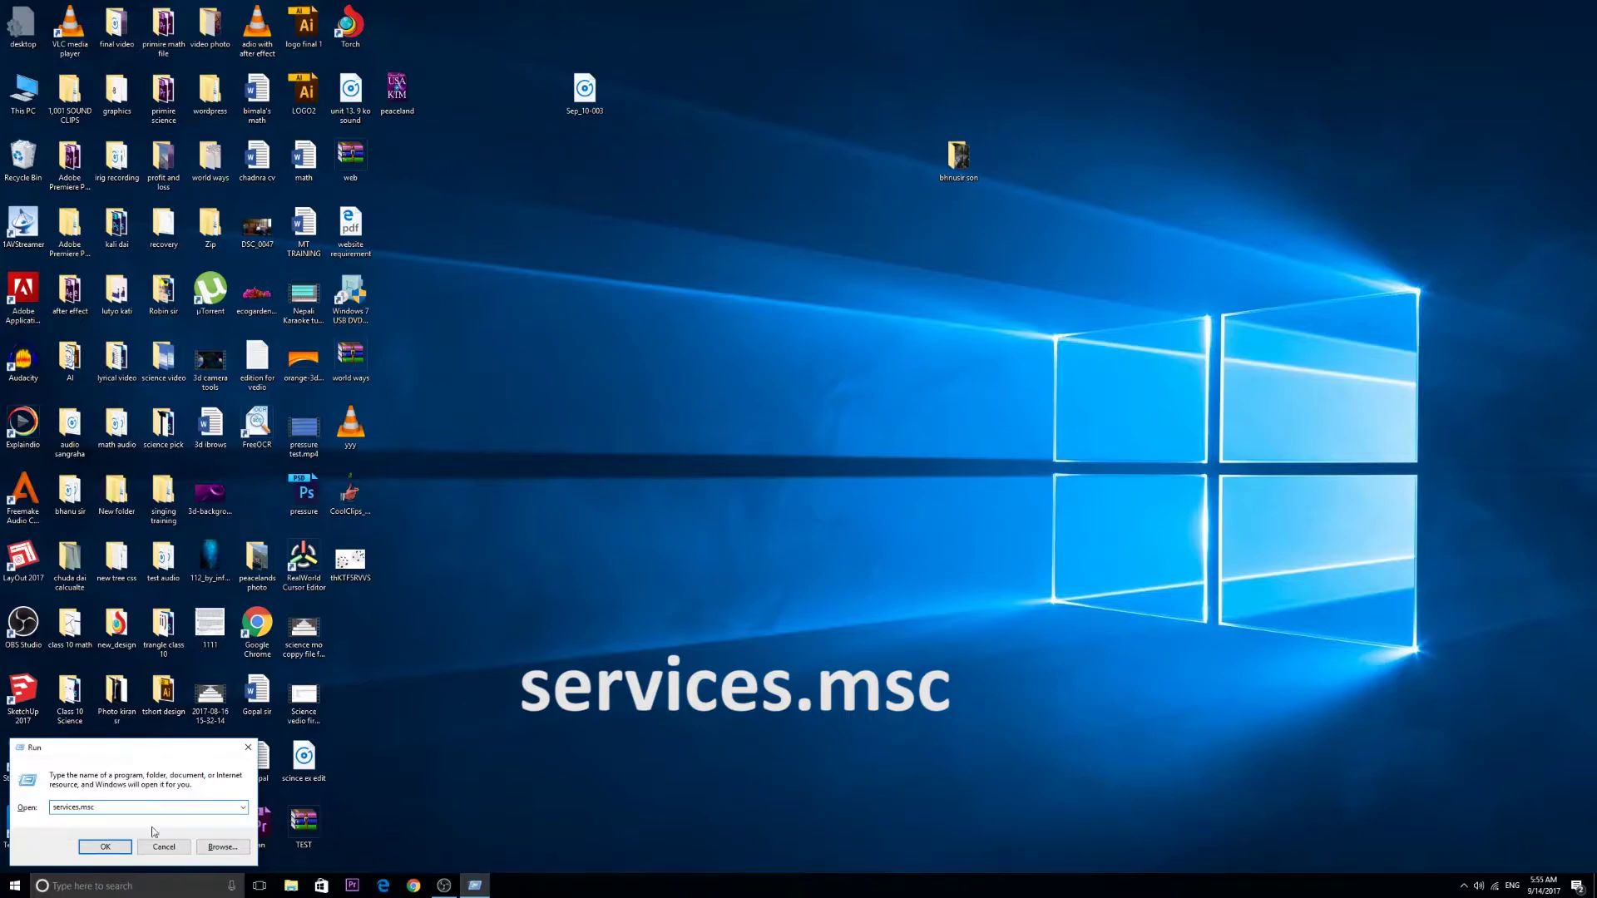
left_click(106, 847)
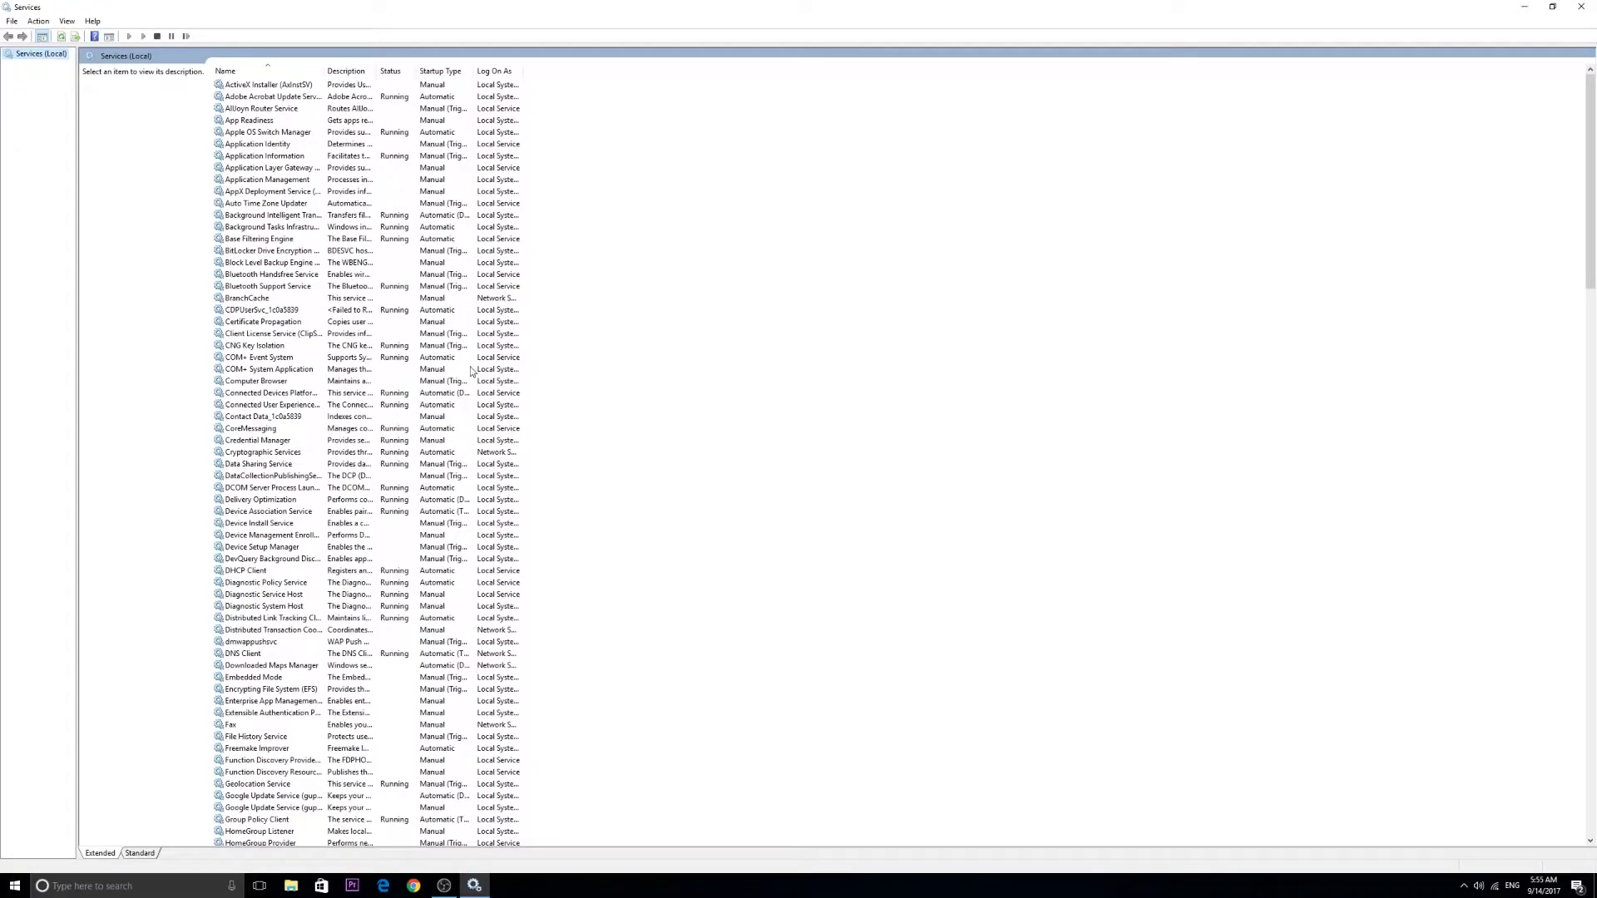
scroll(473, 372, "down", 10)
scroll(500, 375, "down", 10)
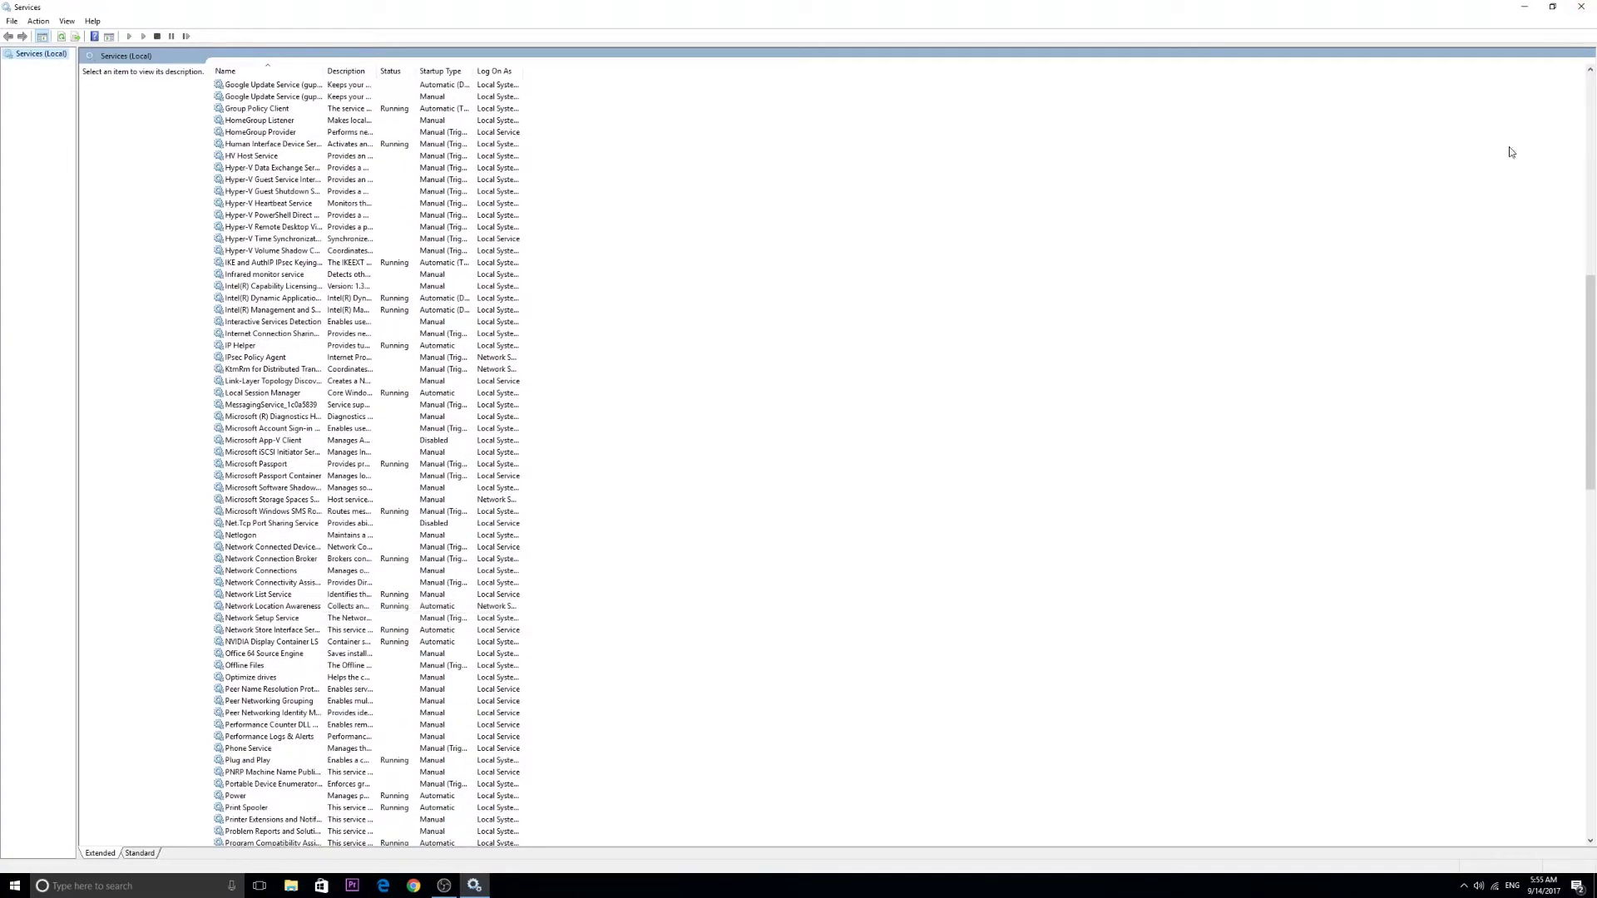
key("super+plus")
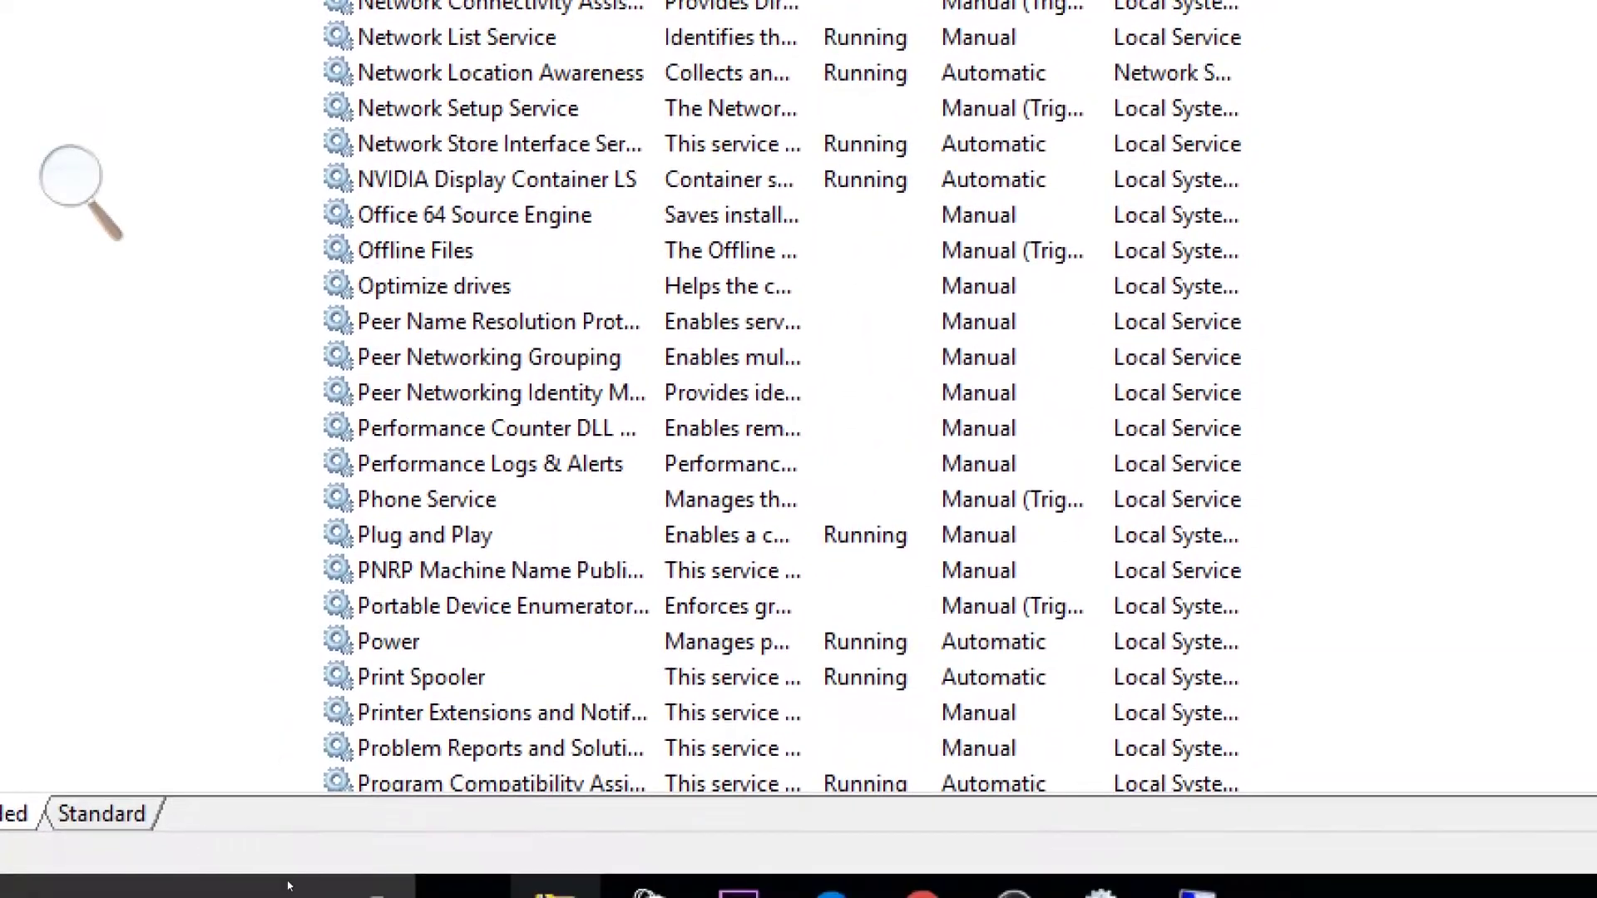
scroll(531, 499, "down", 2)
scroll(531, 437, "down", 2)
scroll(531, 437, "down", 2)
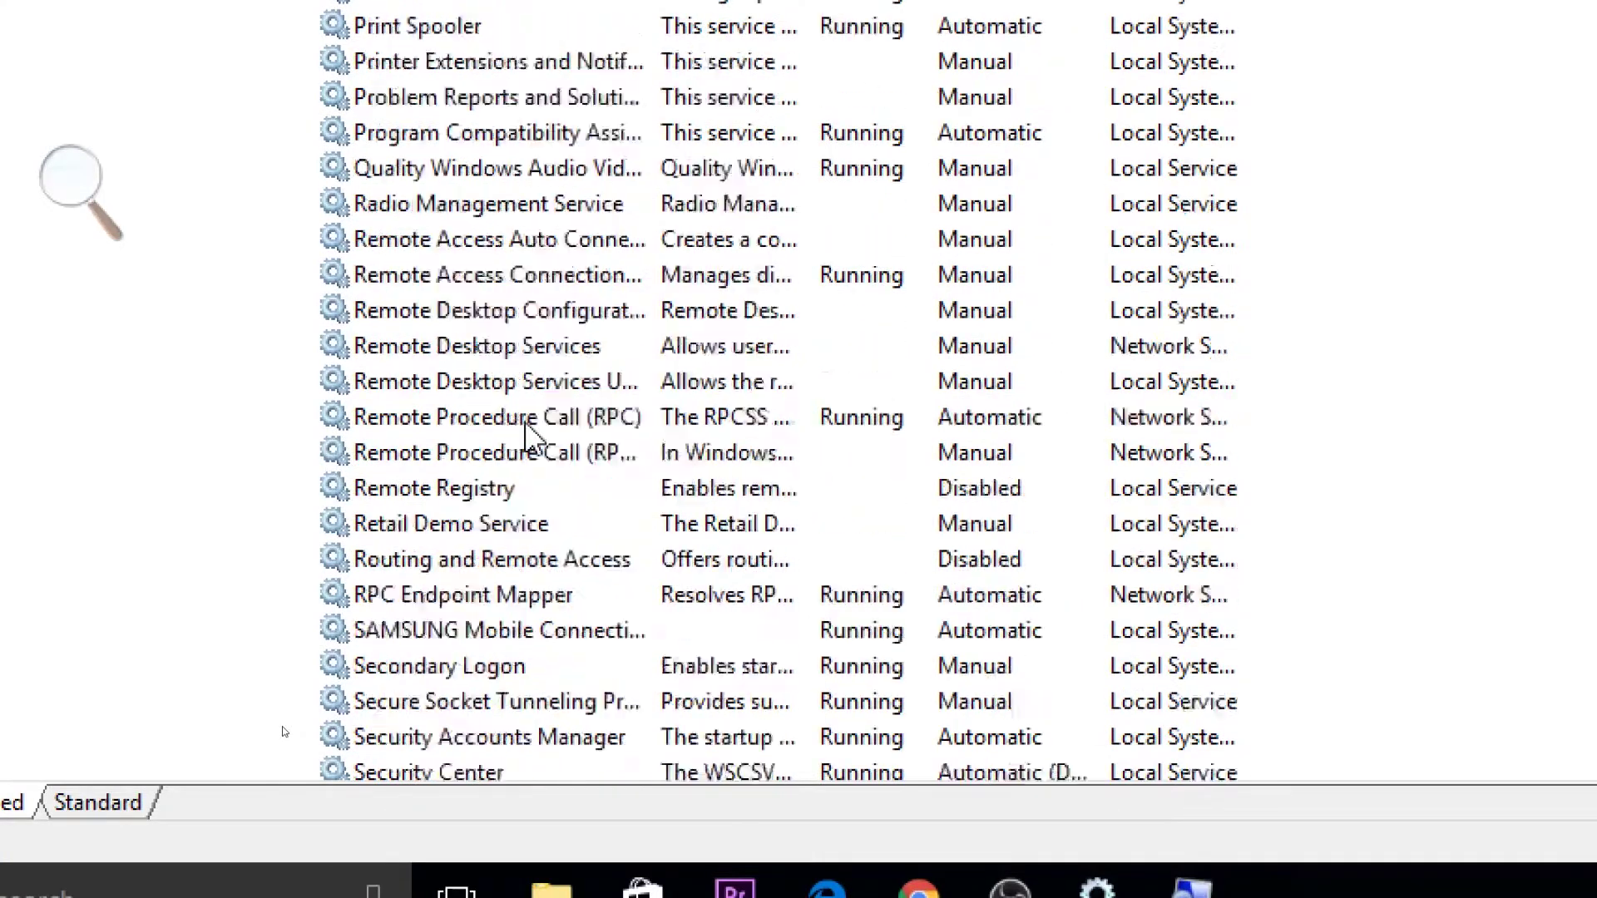
scroll(529, 436, "down", 2)
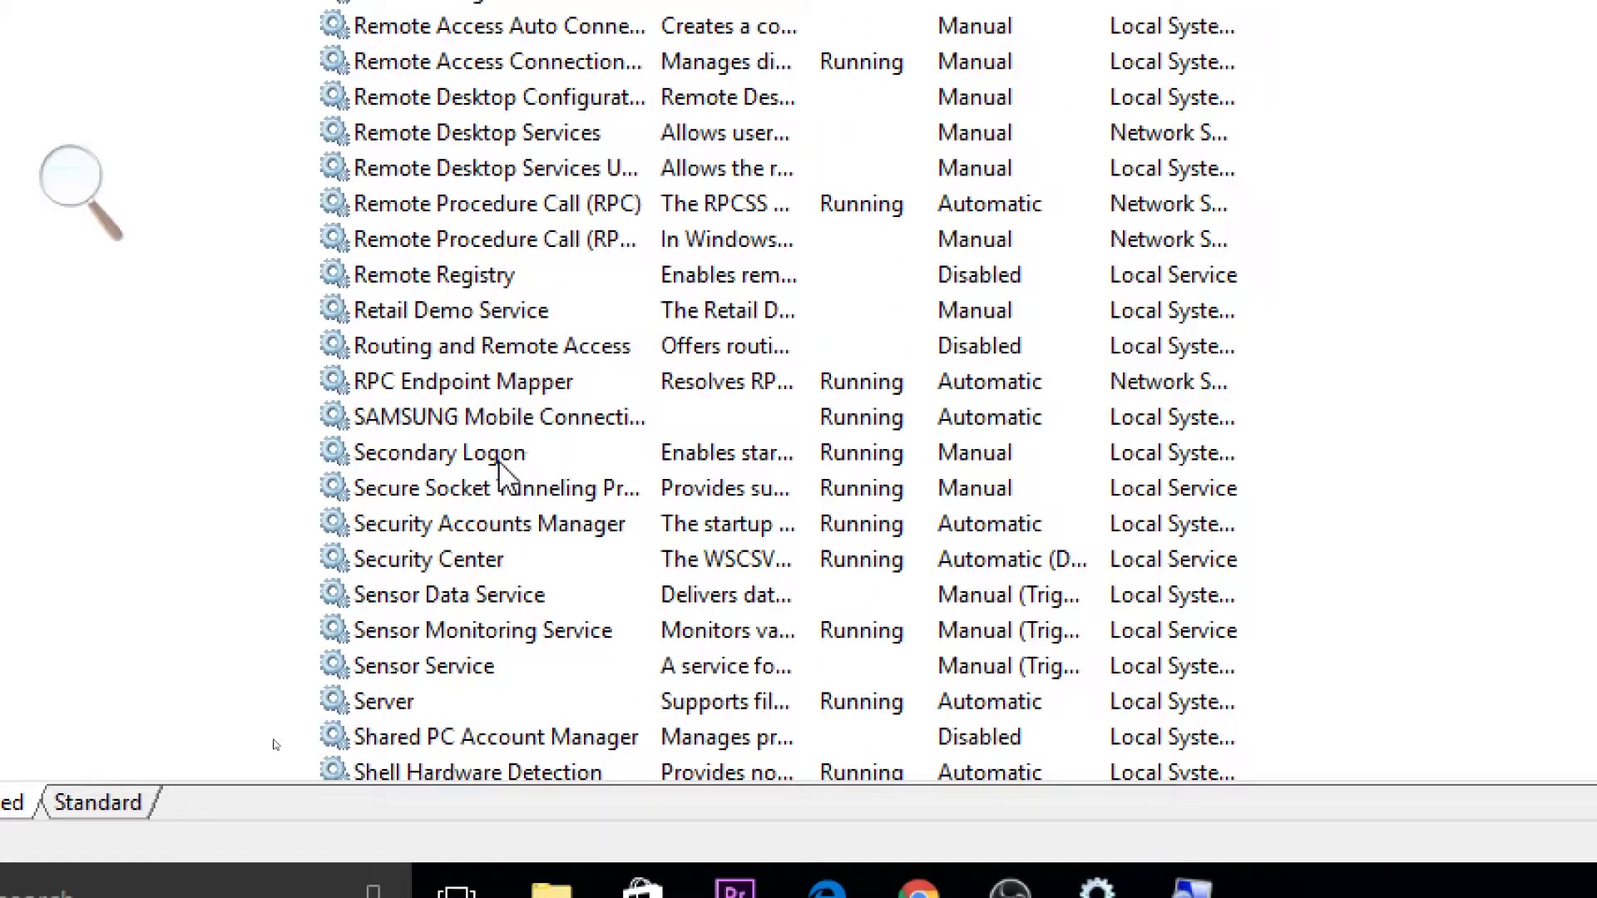
scroll(553, 412, "down", 4)
scroll(562, 452, "down", 3)
scroll(561, 461, "down", 4)
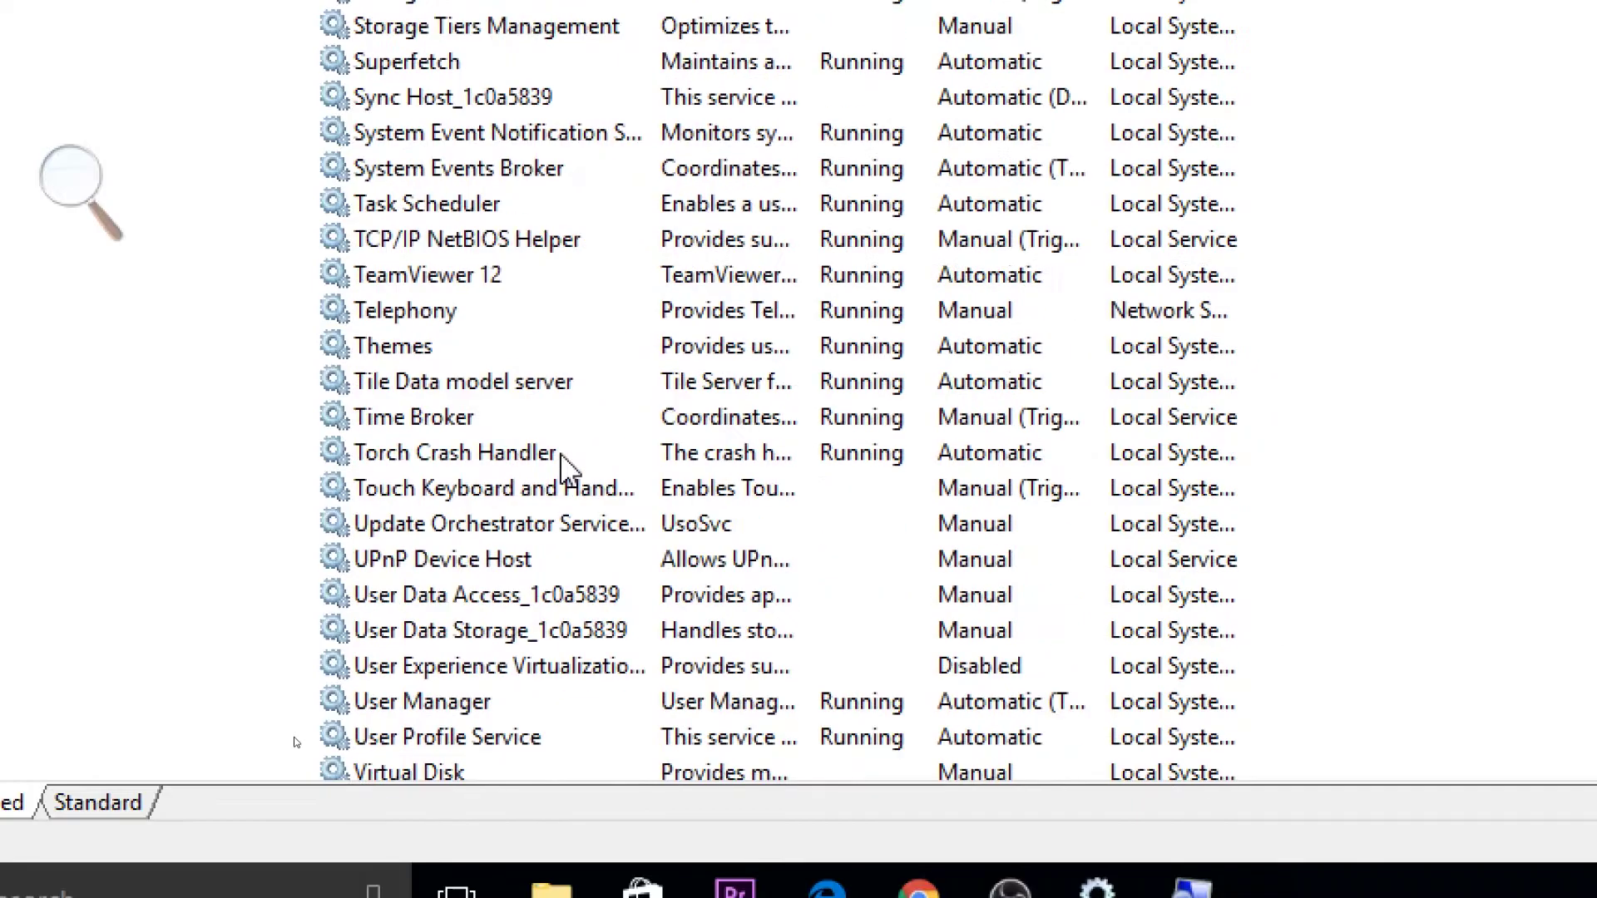
scroll(562, 469, "down", 5)
scroll(503, 487, "down", 1)
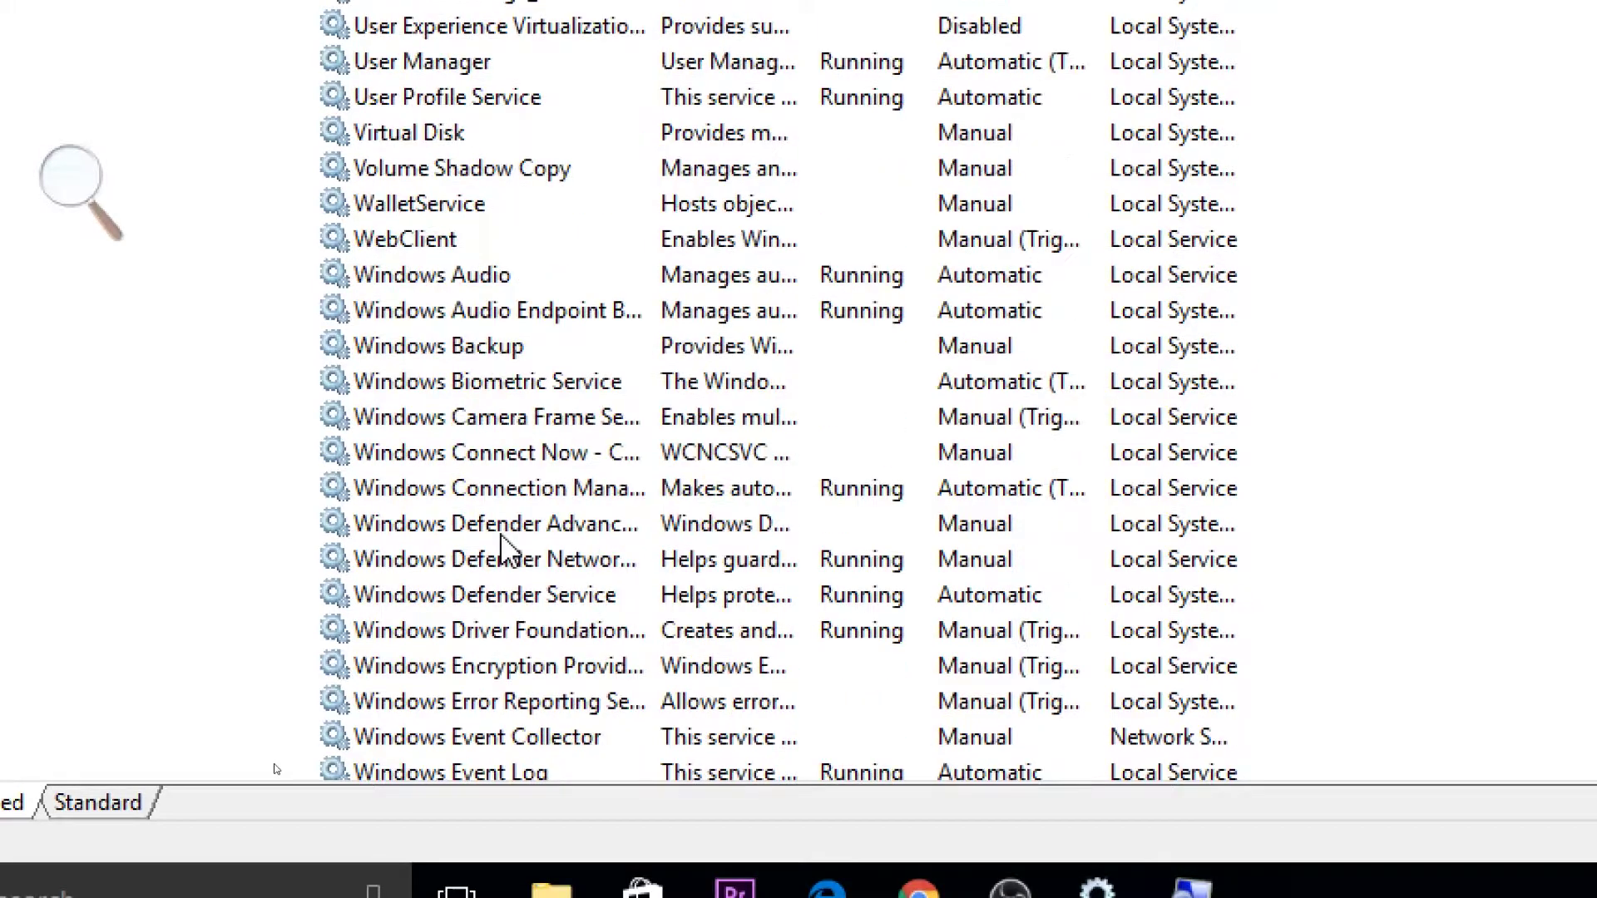
scroll(502, 535, "down", 2)
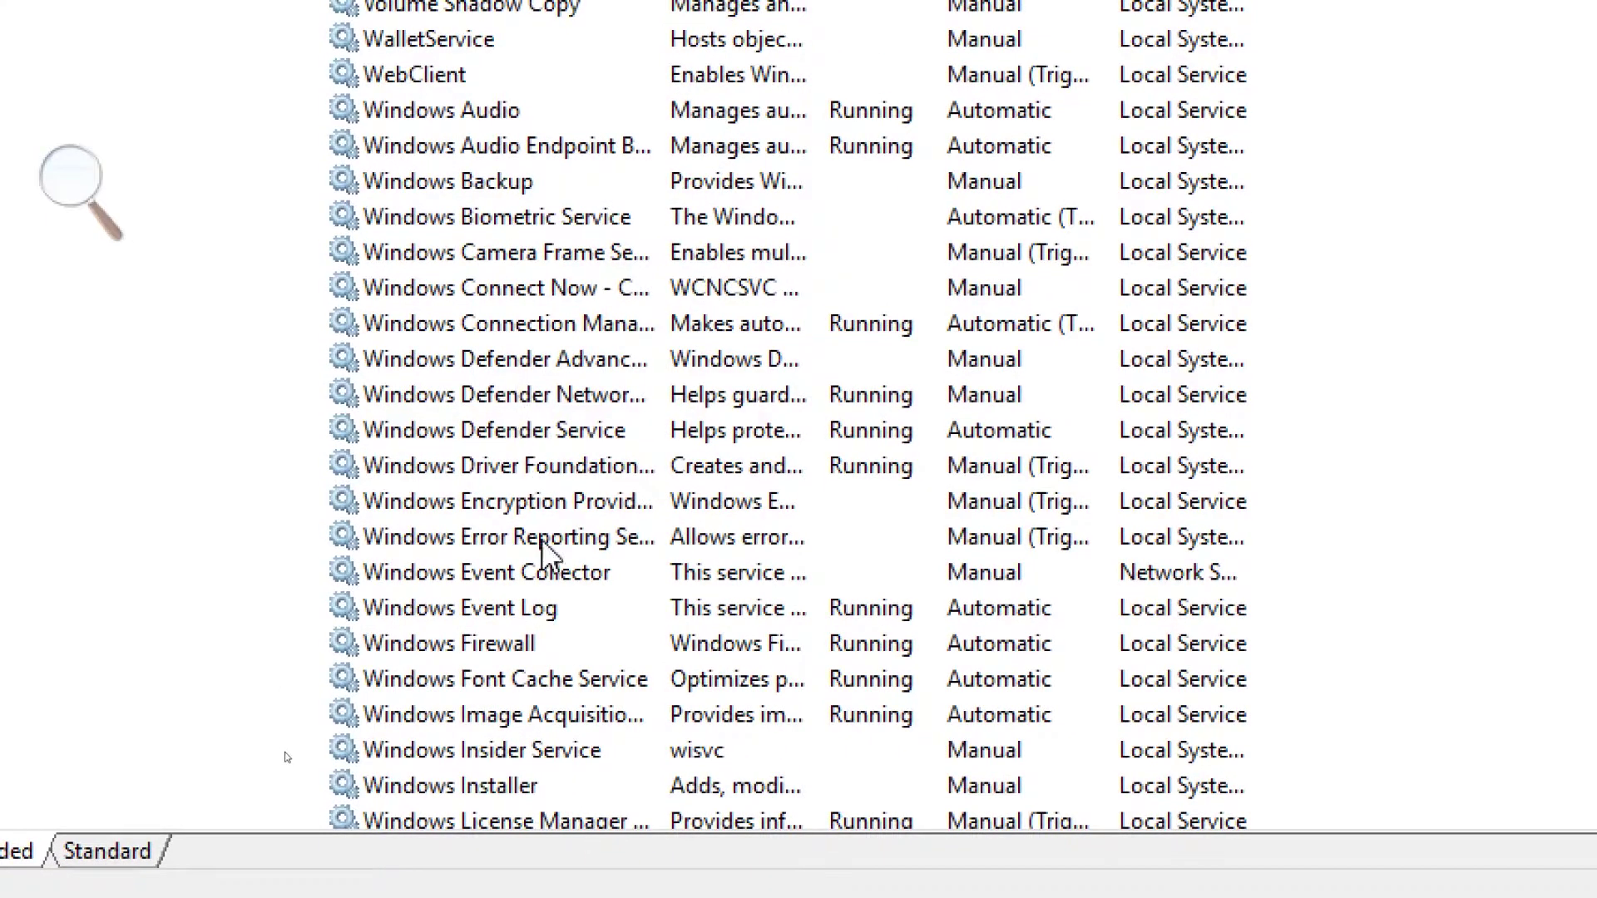
scroll(549, 611, "down", 1)
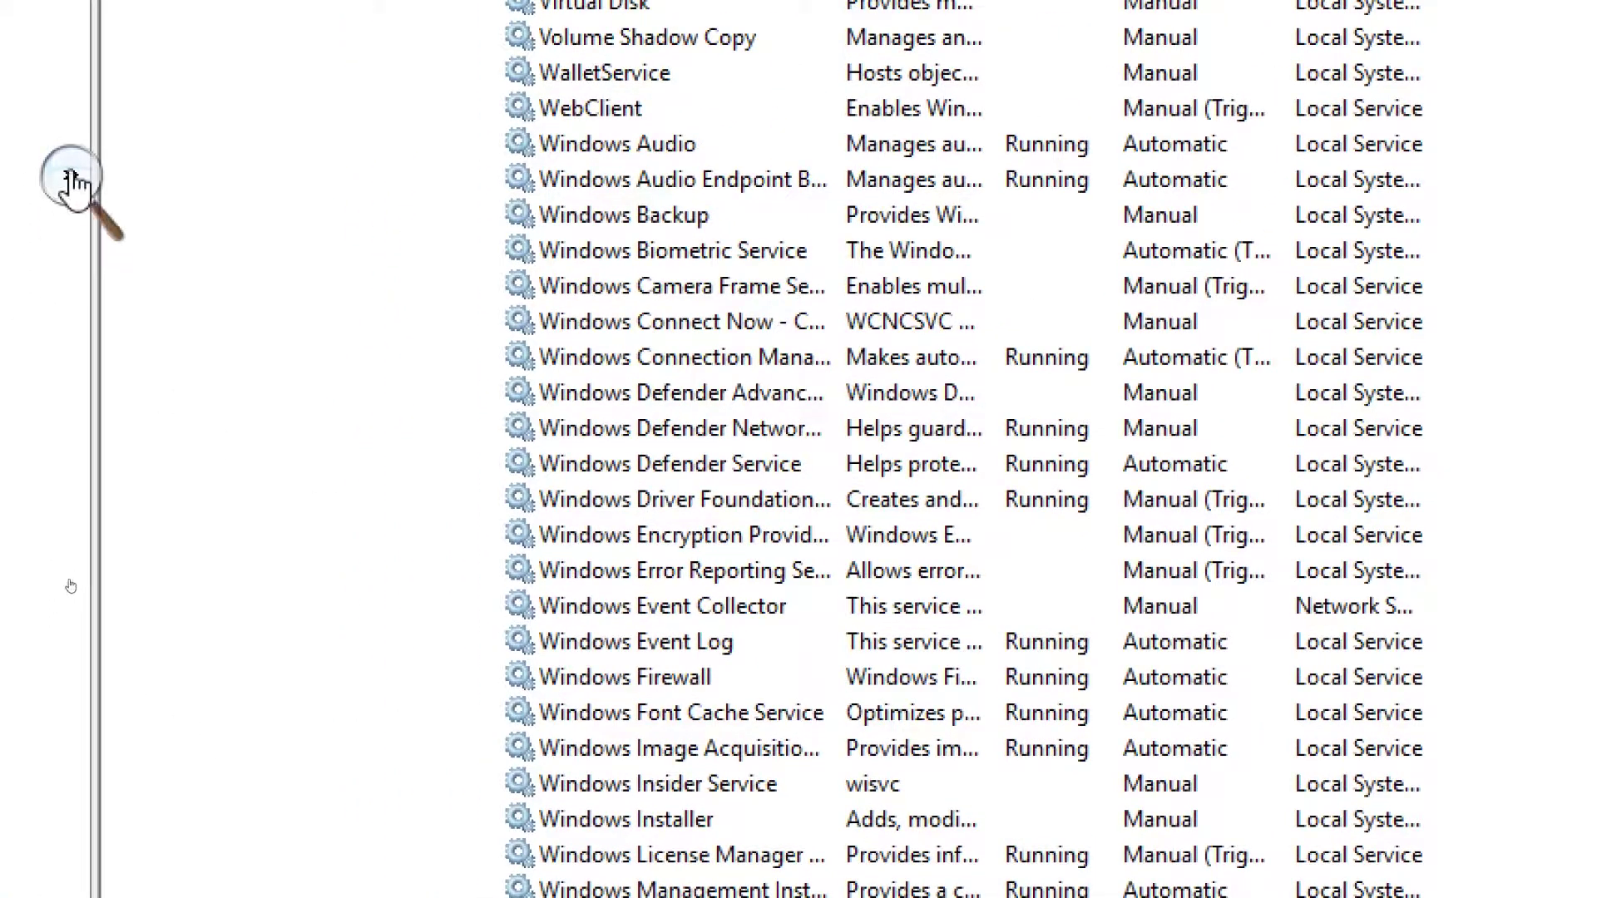
left_click(71, 181)
left_click(63, 213)
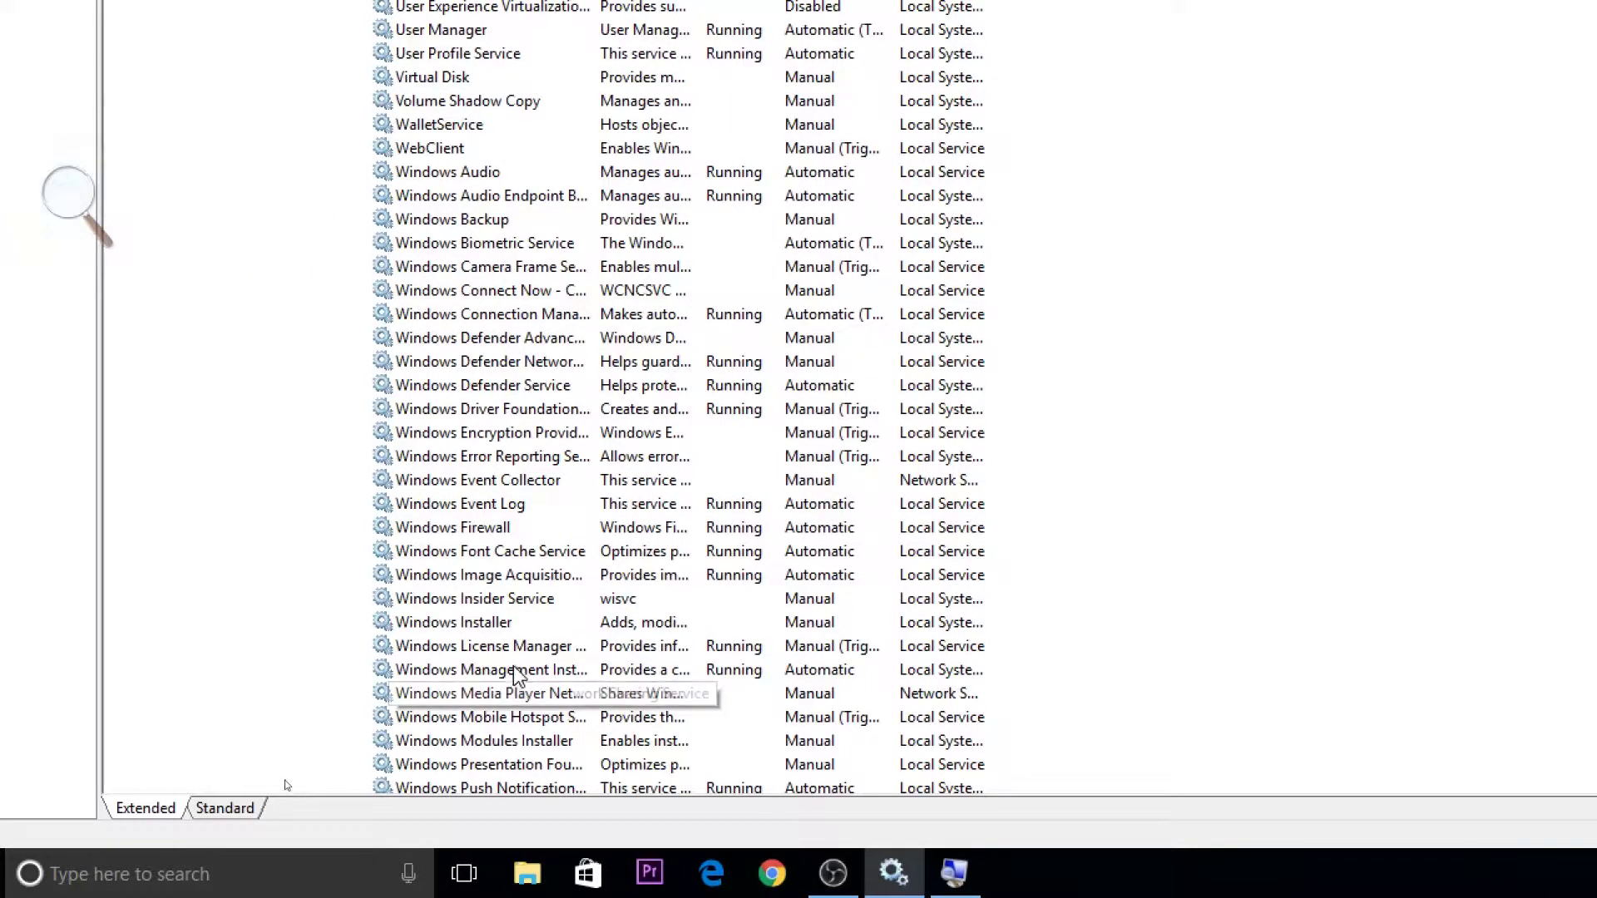
Step: In Windows License Manager Service's Properties, apply Startup type Disabled and close the window
left_click(524, 649)
right_click(524, 649)
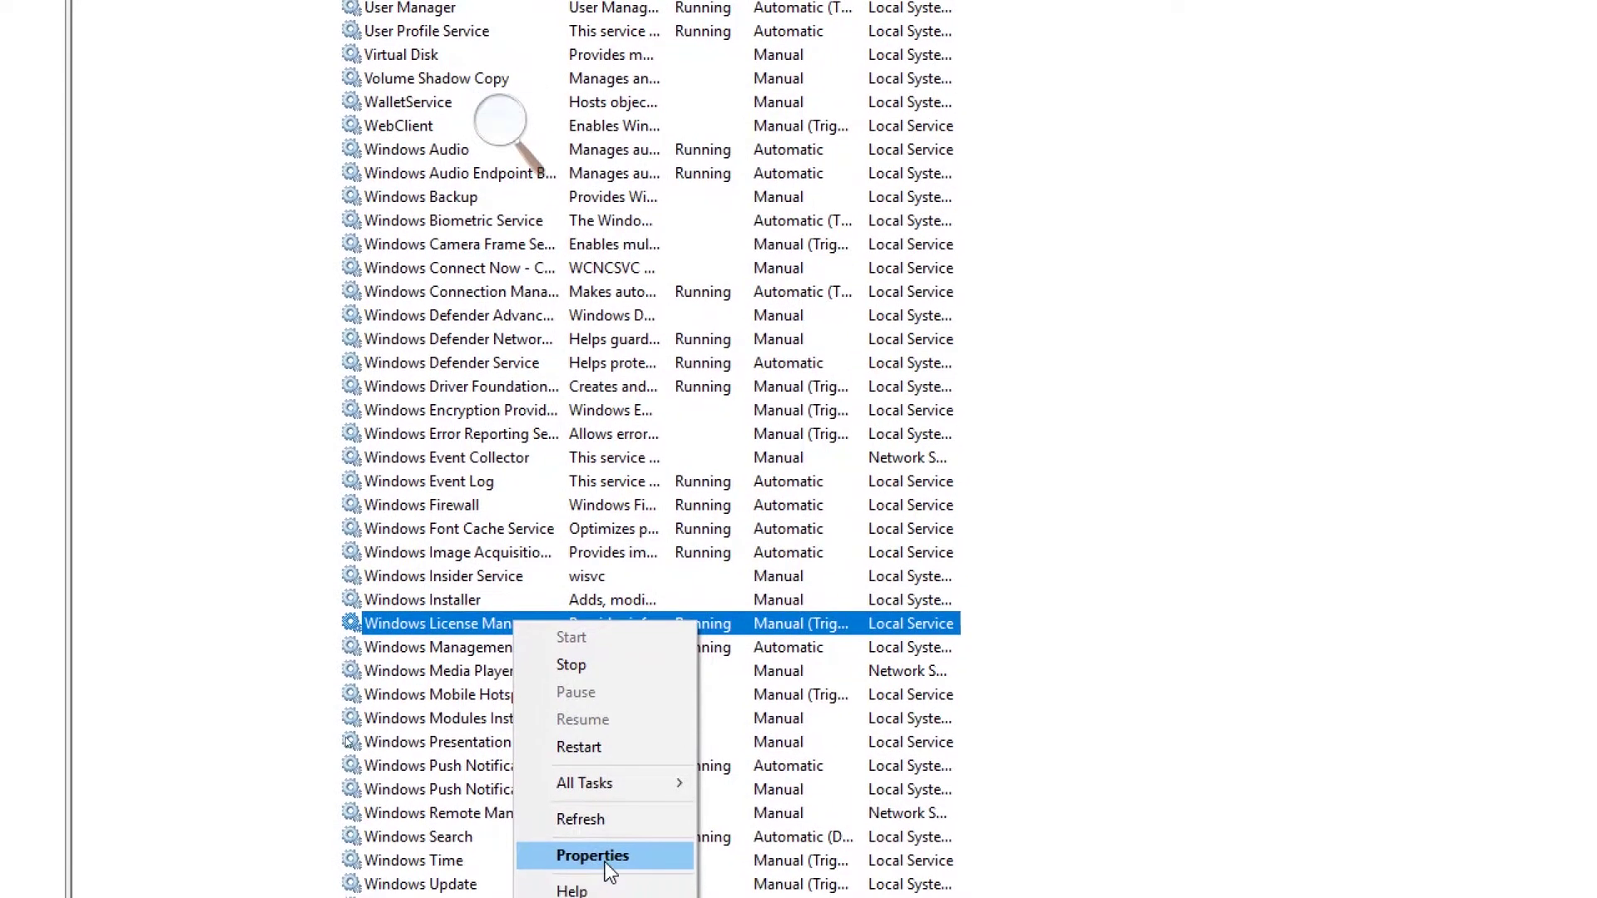
left_click(606, 863)
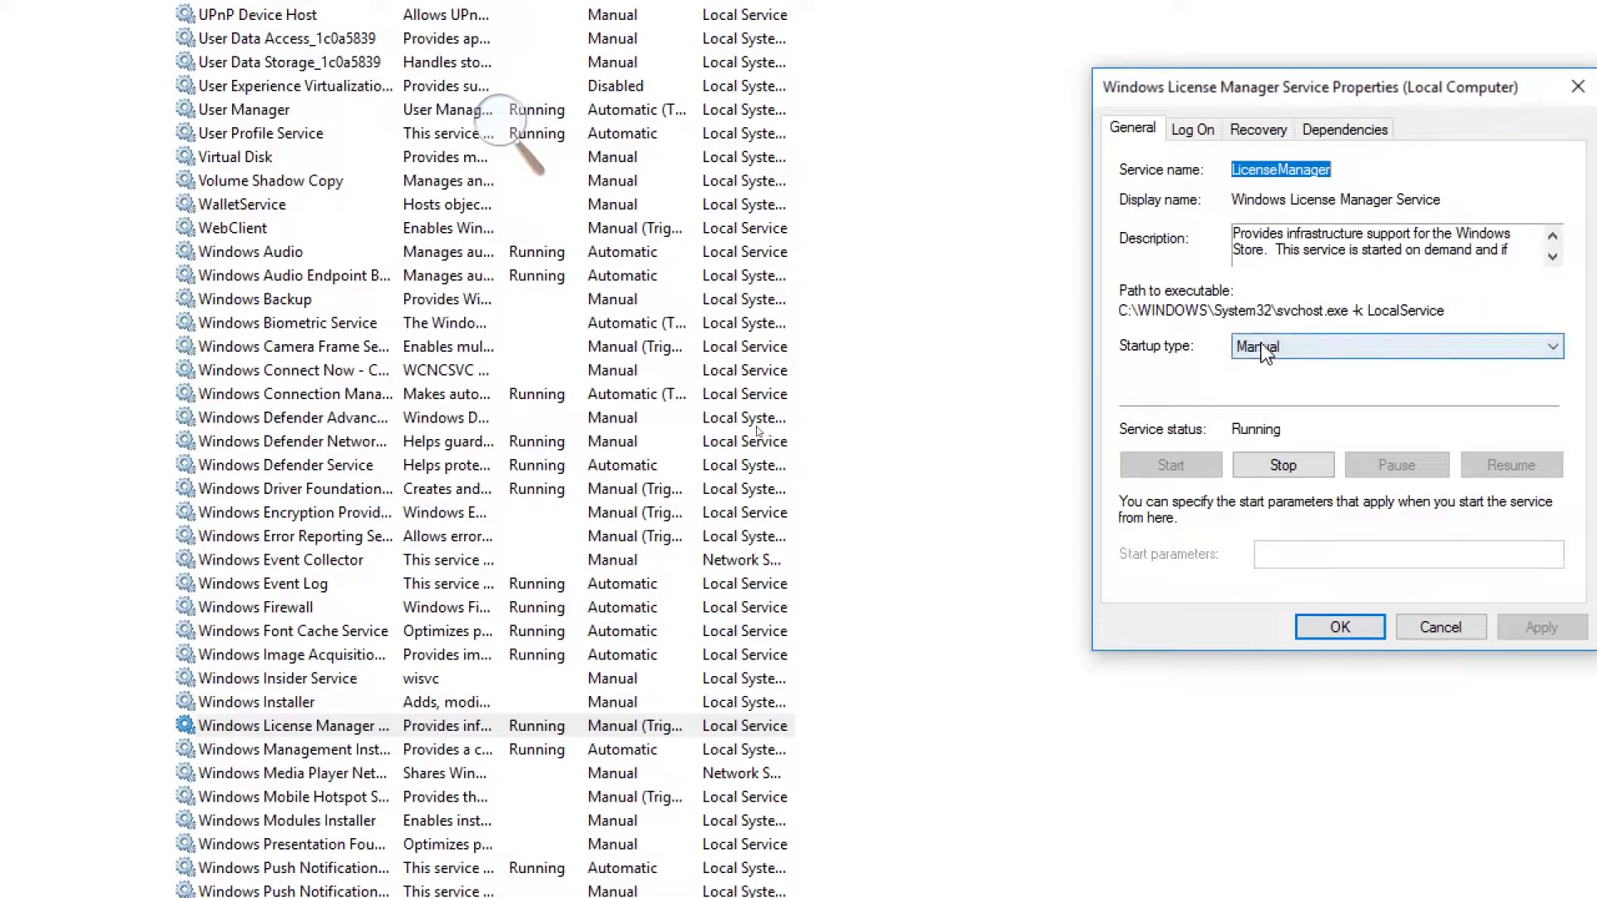
left_click(1432, 353)
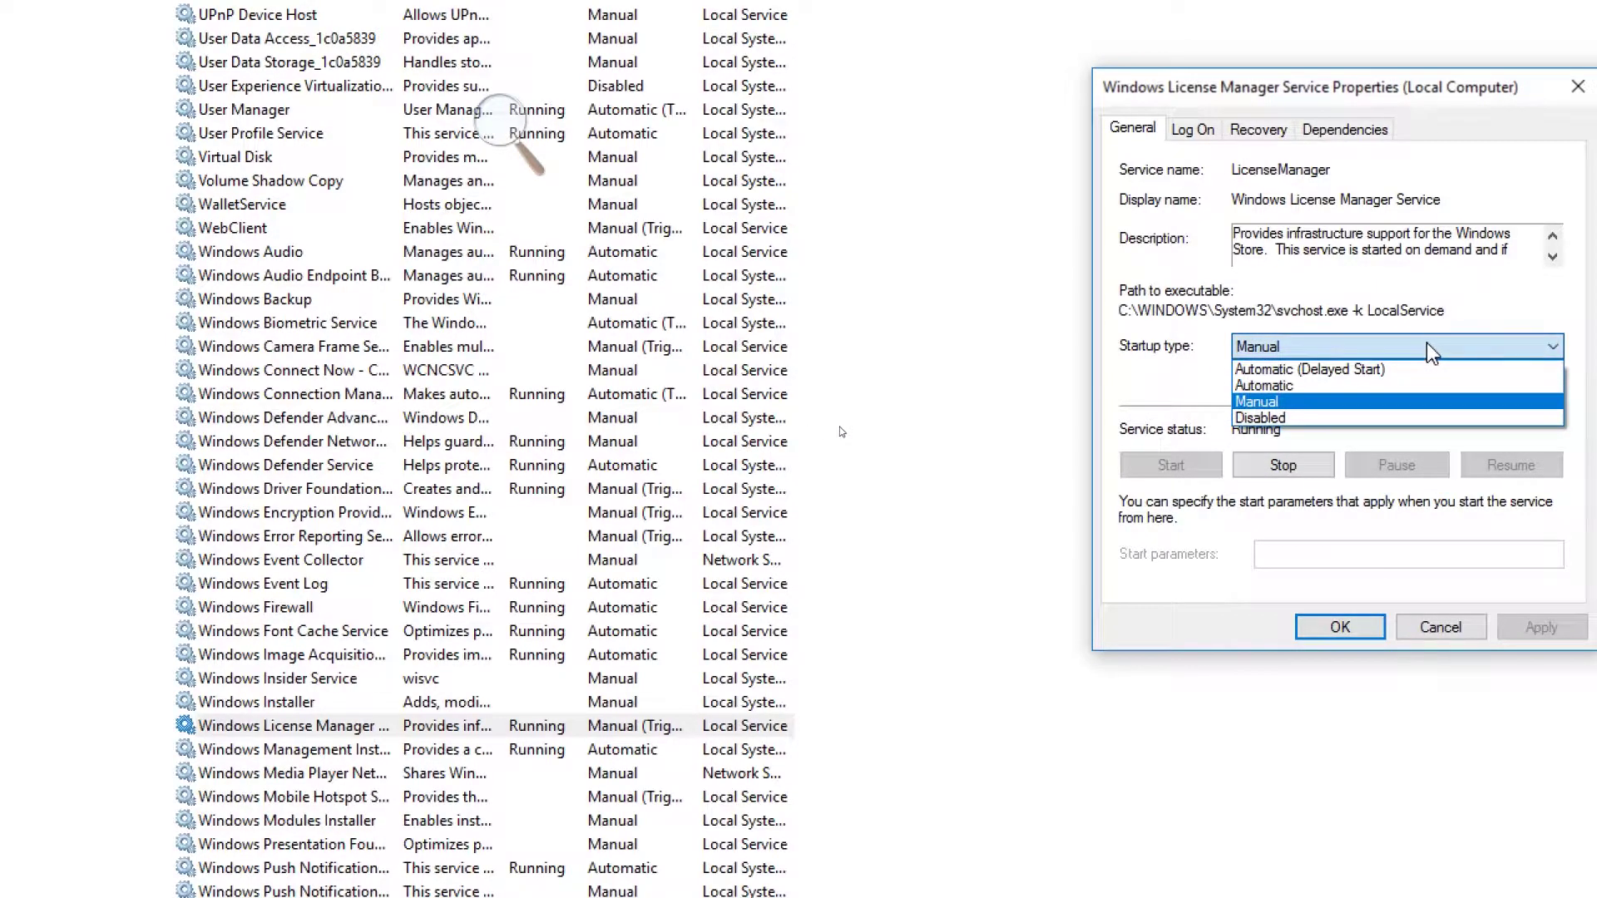
left_click(1256, 421)
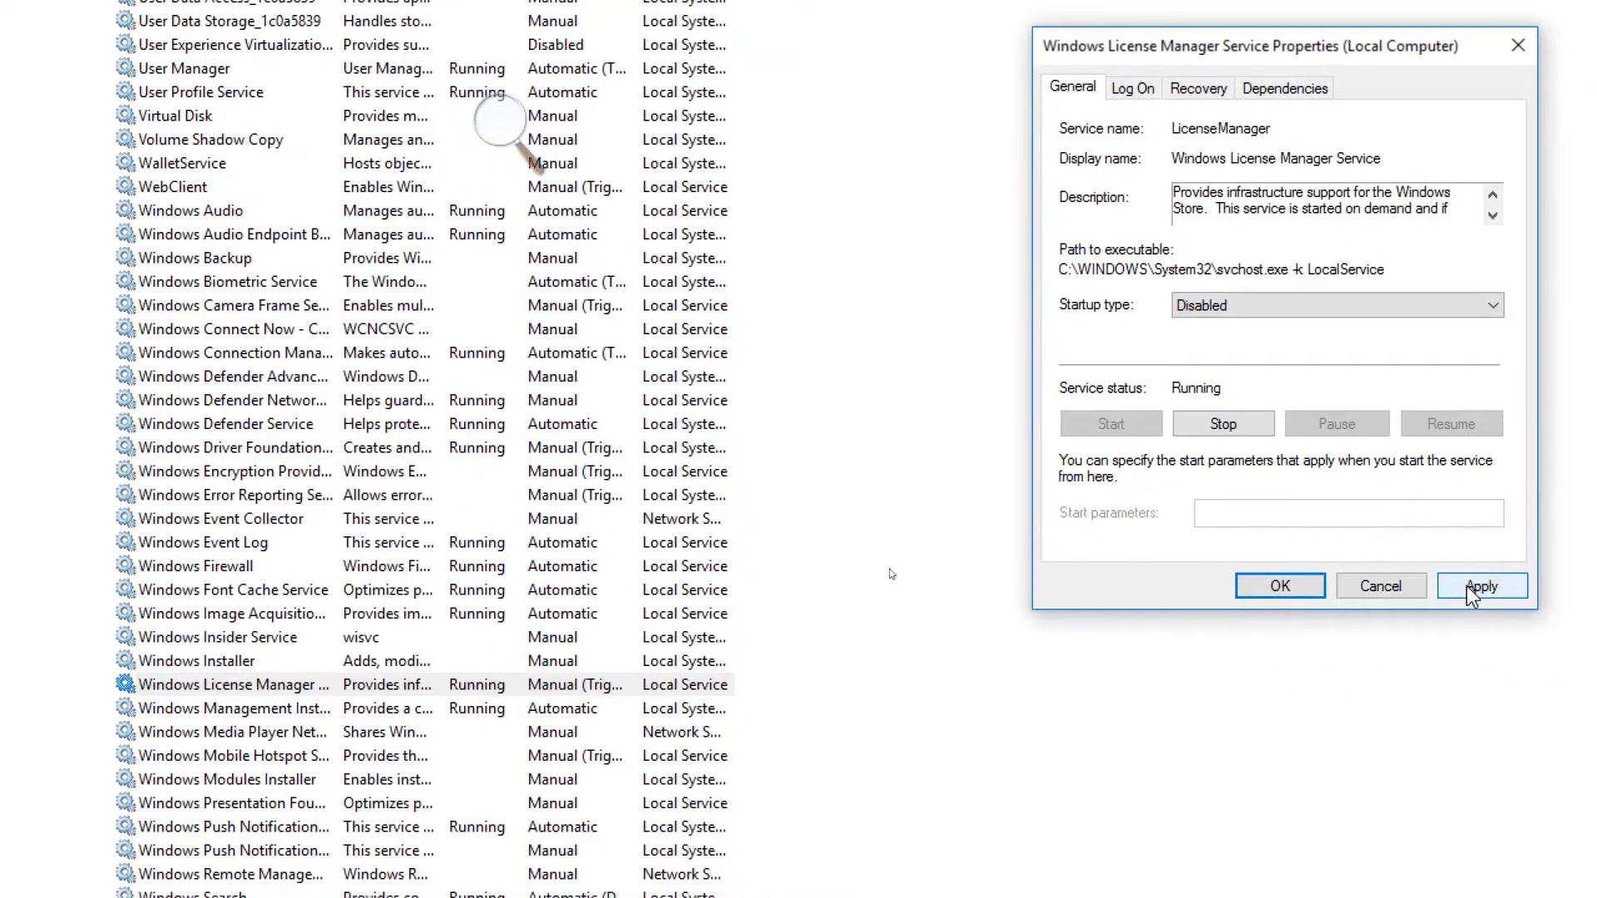
left_click(1474, 593)
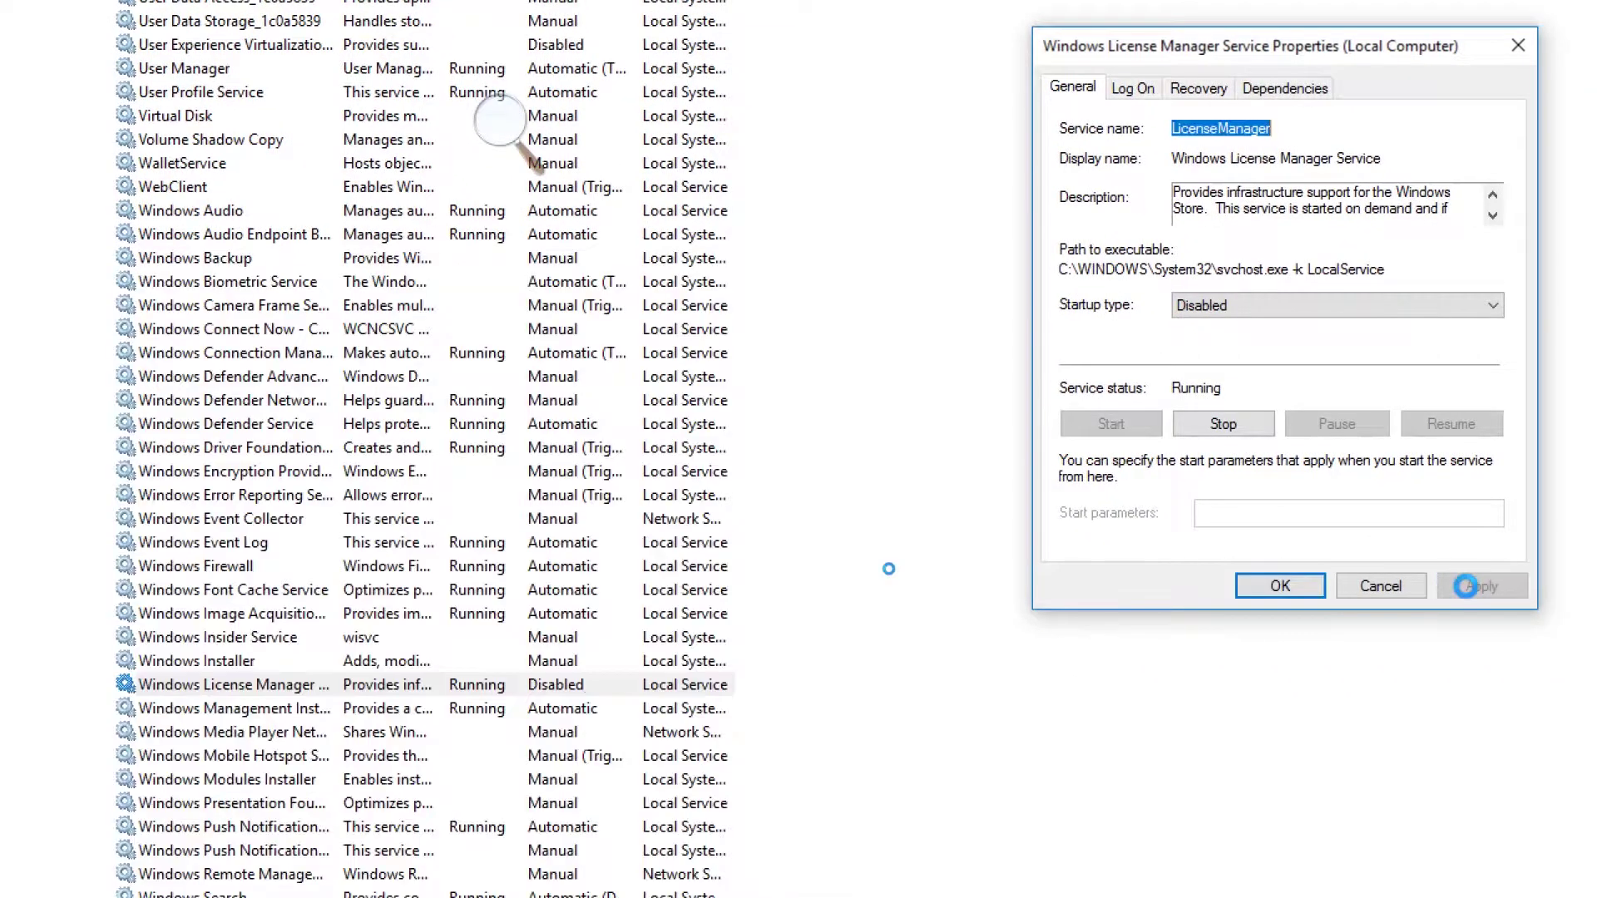
left_click(1254, 588)
left_click(491, 682)
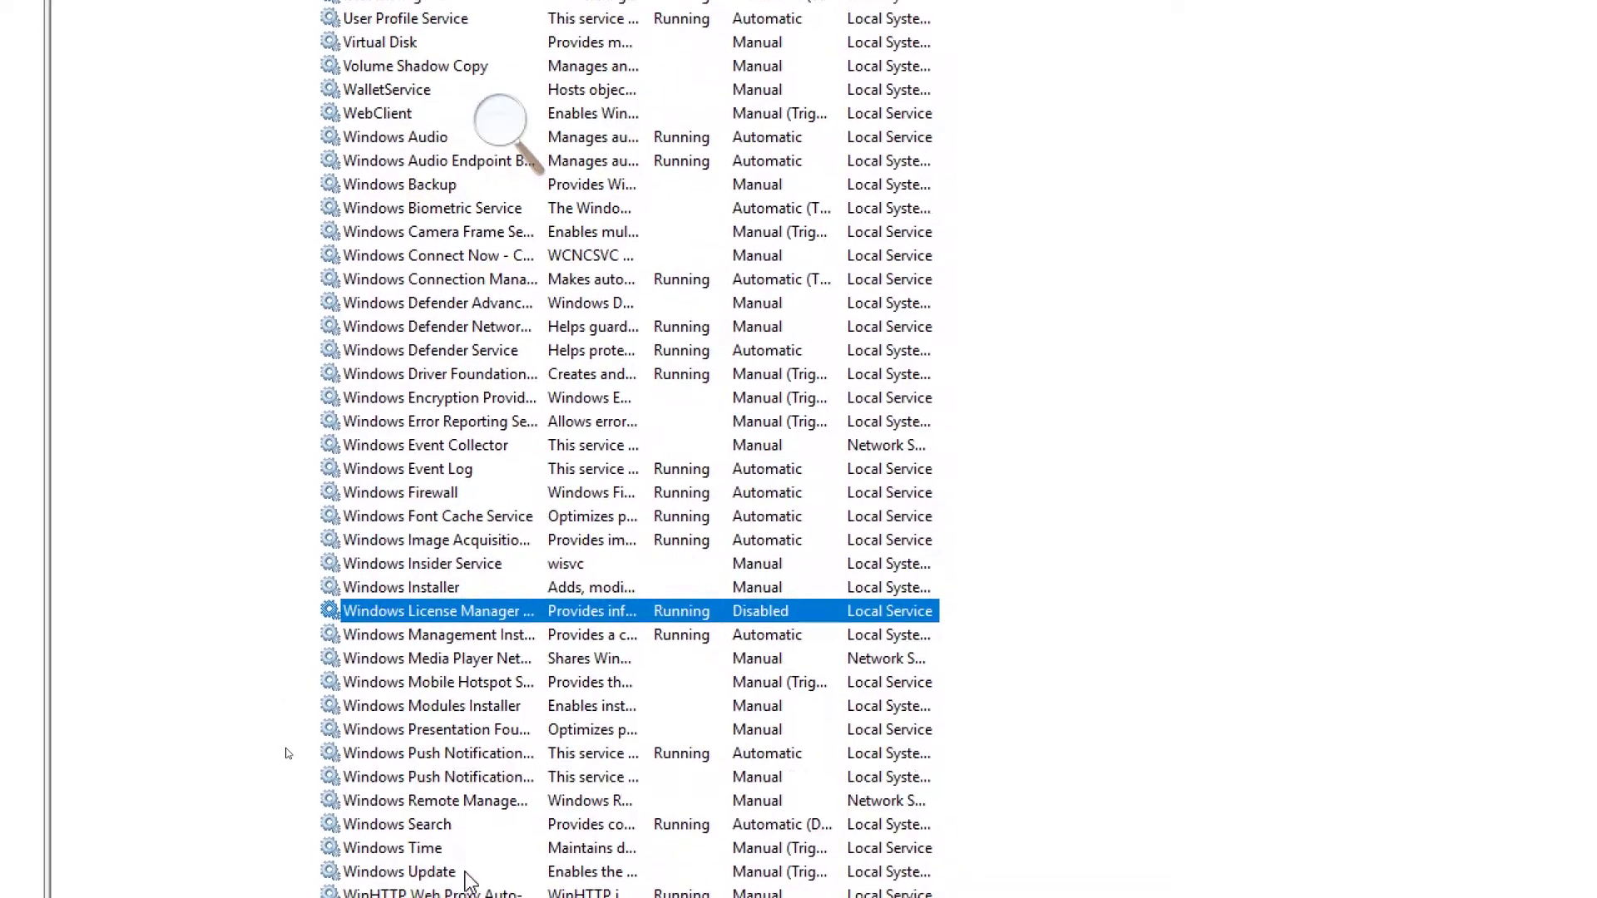
Step: In Windows Update's Properties, apply Startup type Disabled and close the window
right_click(449, 838)
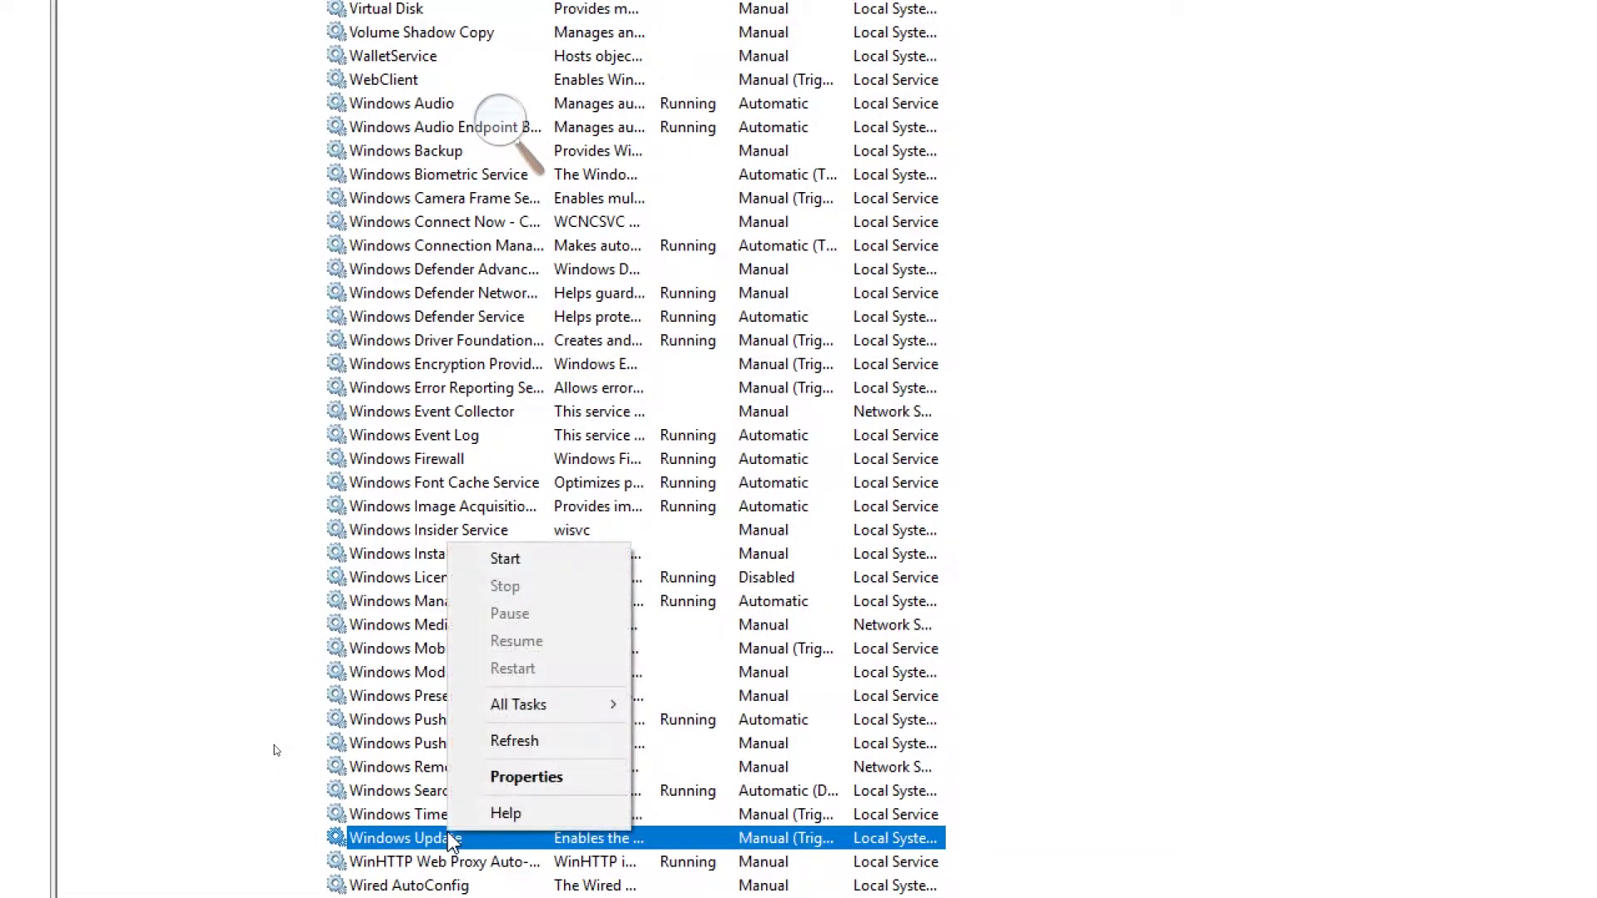
left_click(536, 779)
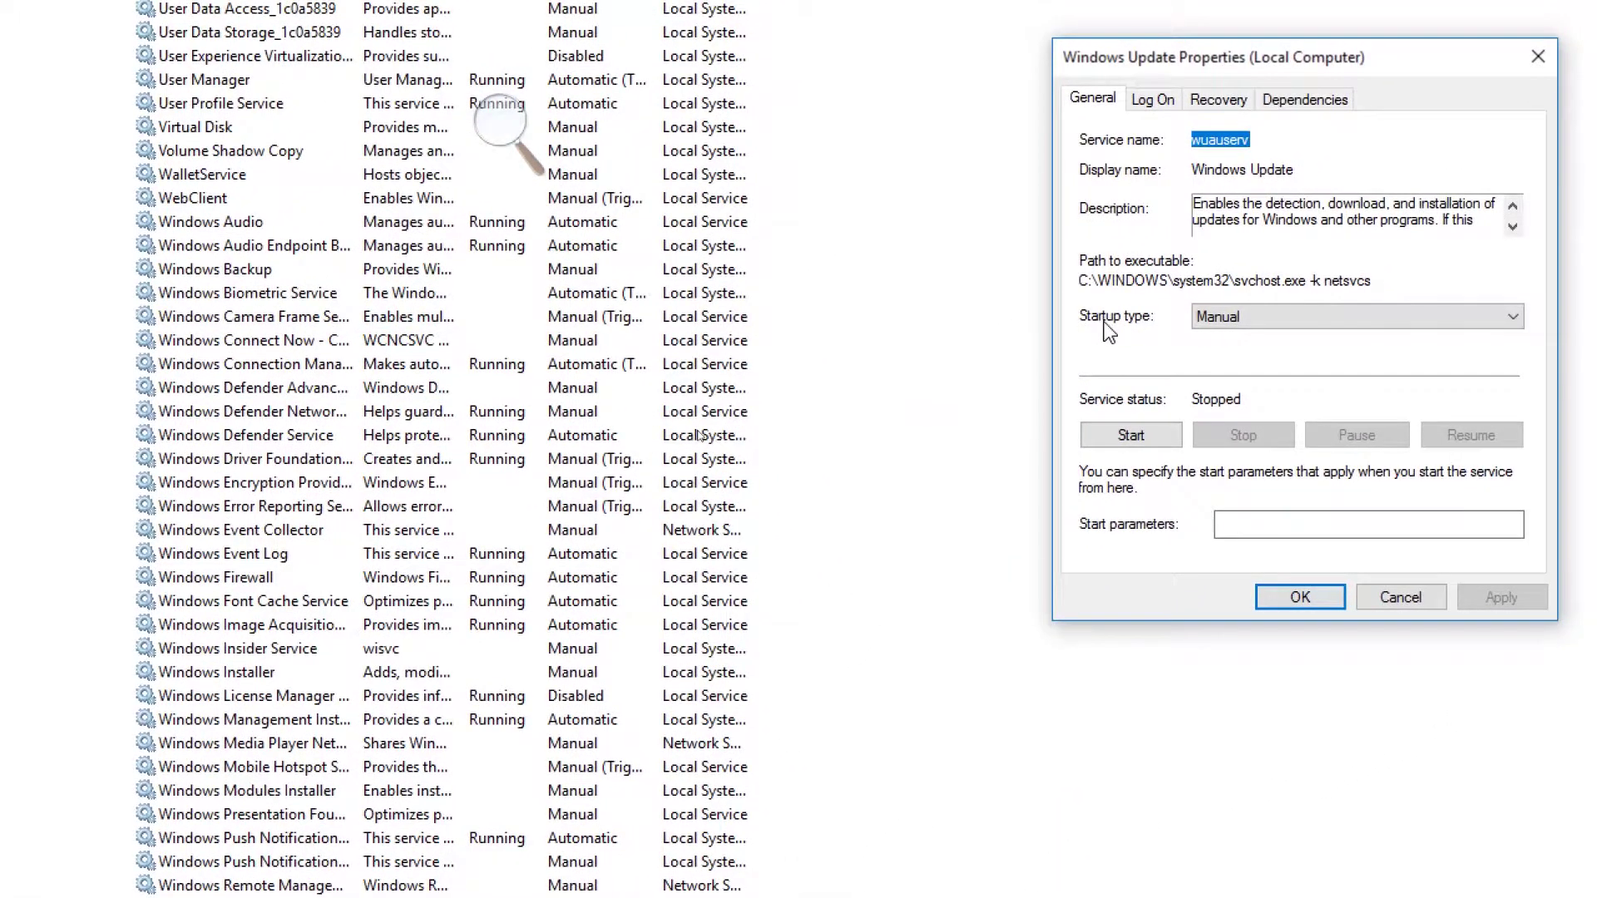
left_click(1447, 328)
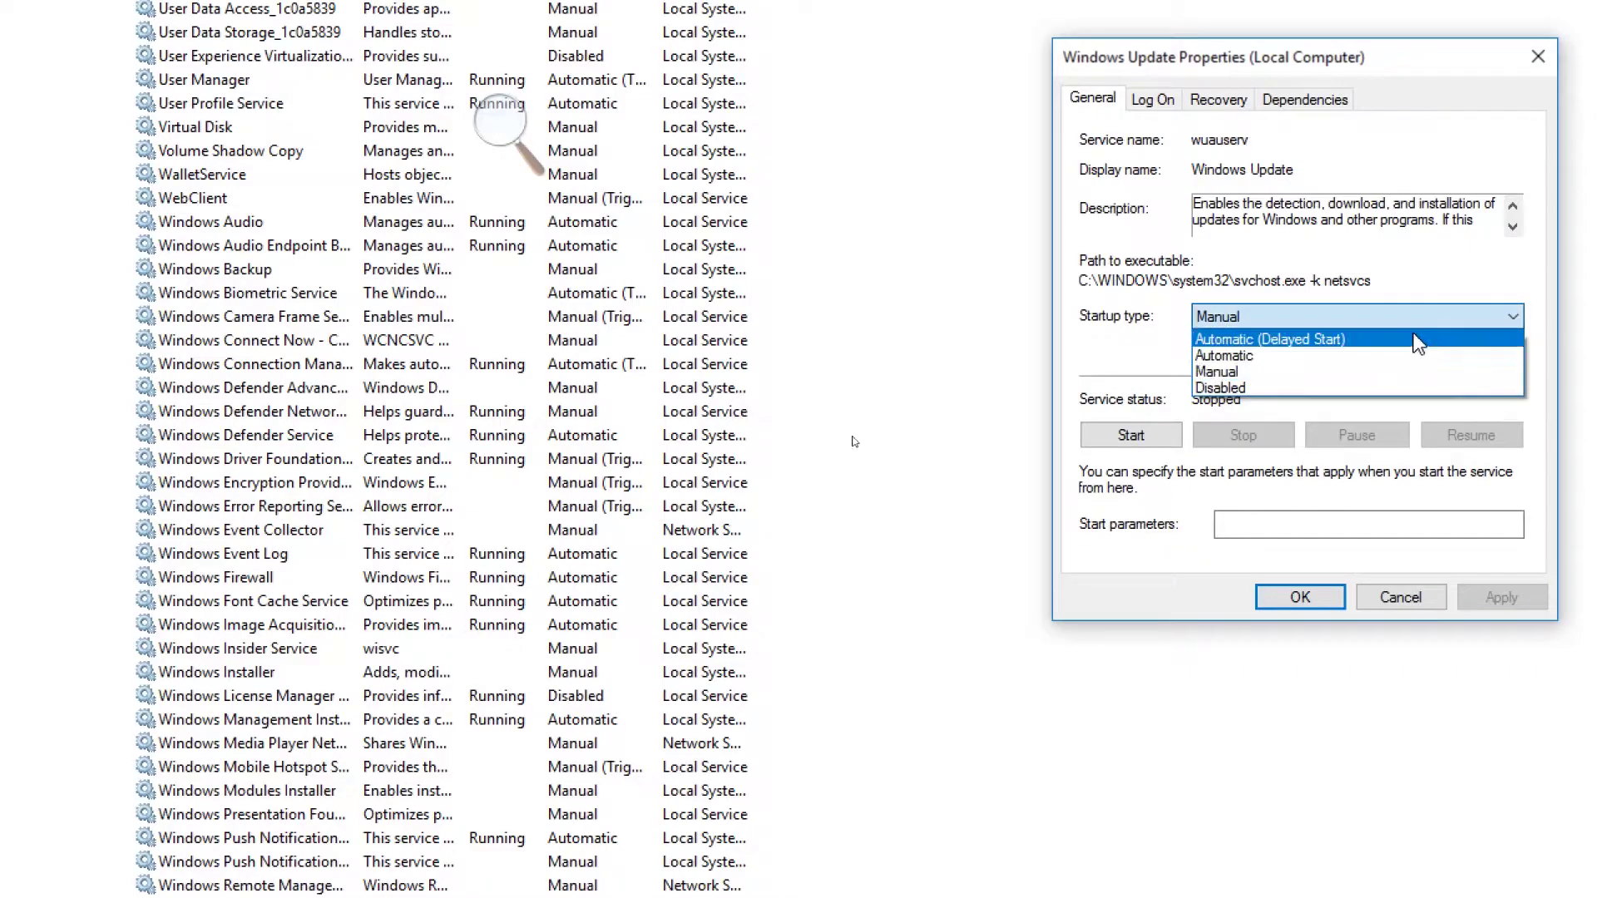
left_click(1247, 385)
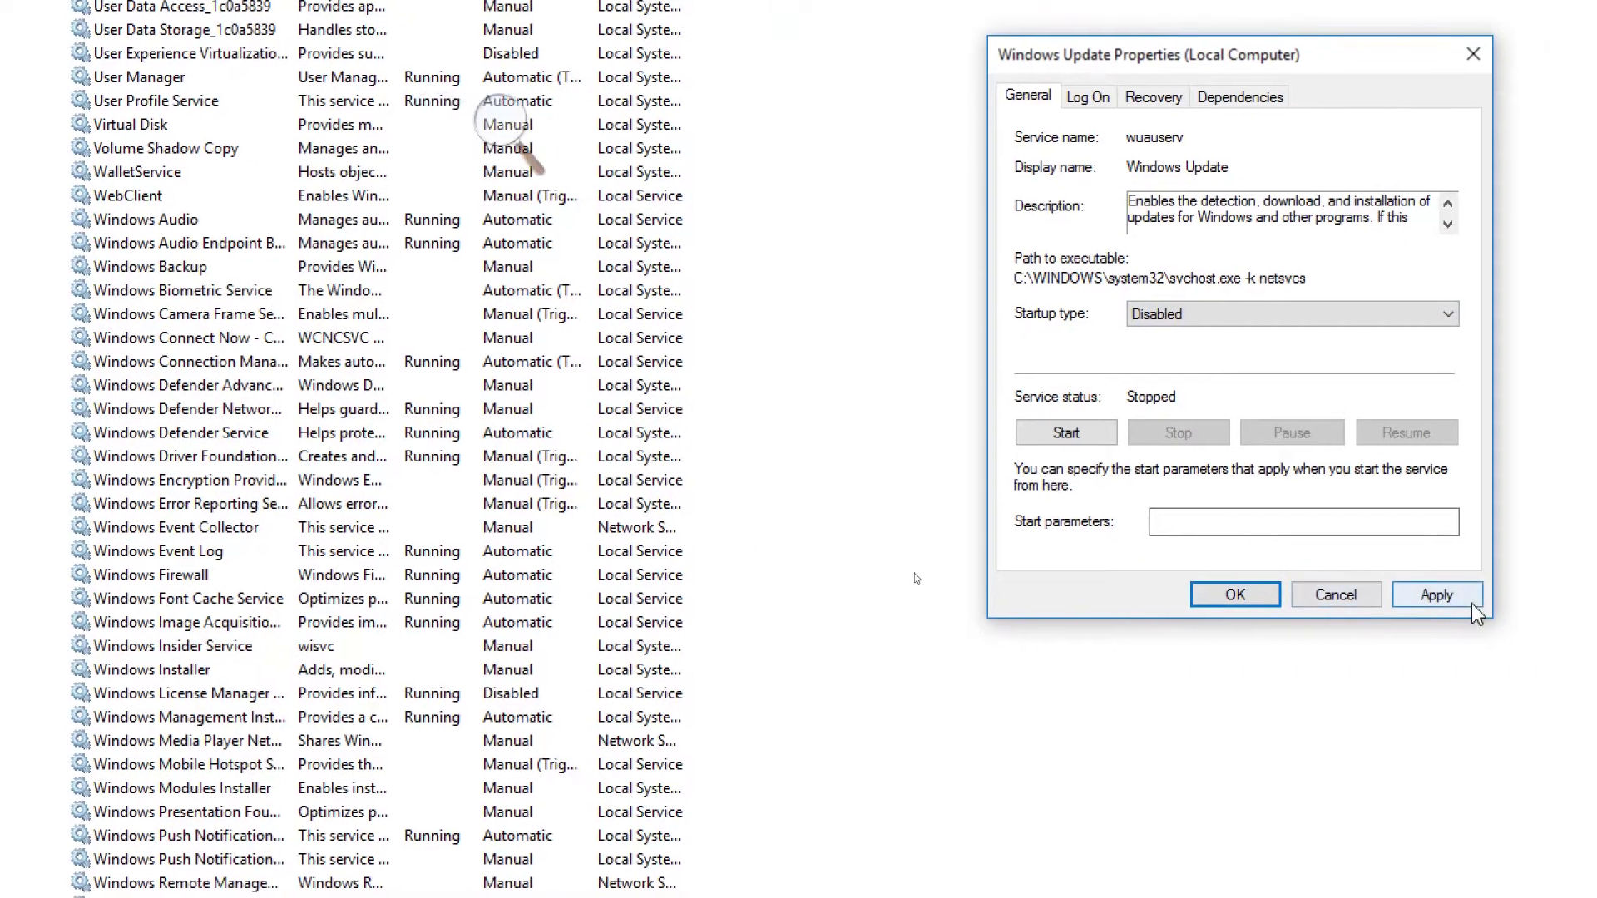
left_click(1448, 600)
left_click(1236, 594)
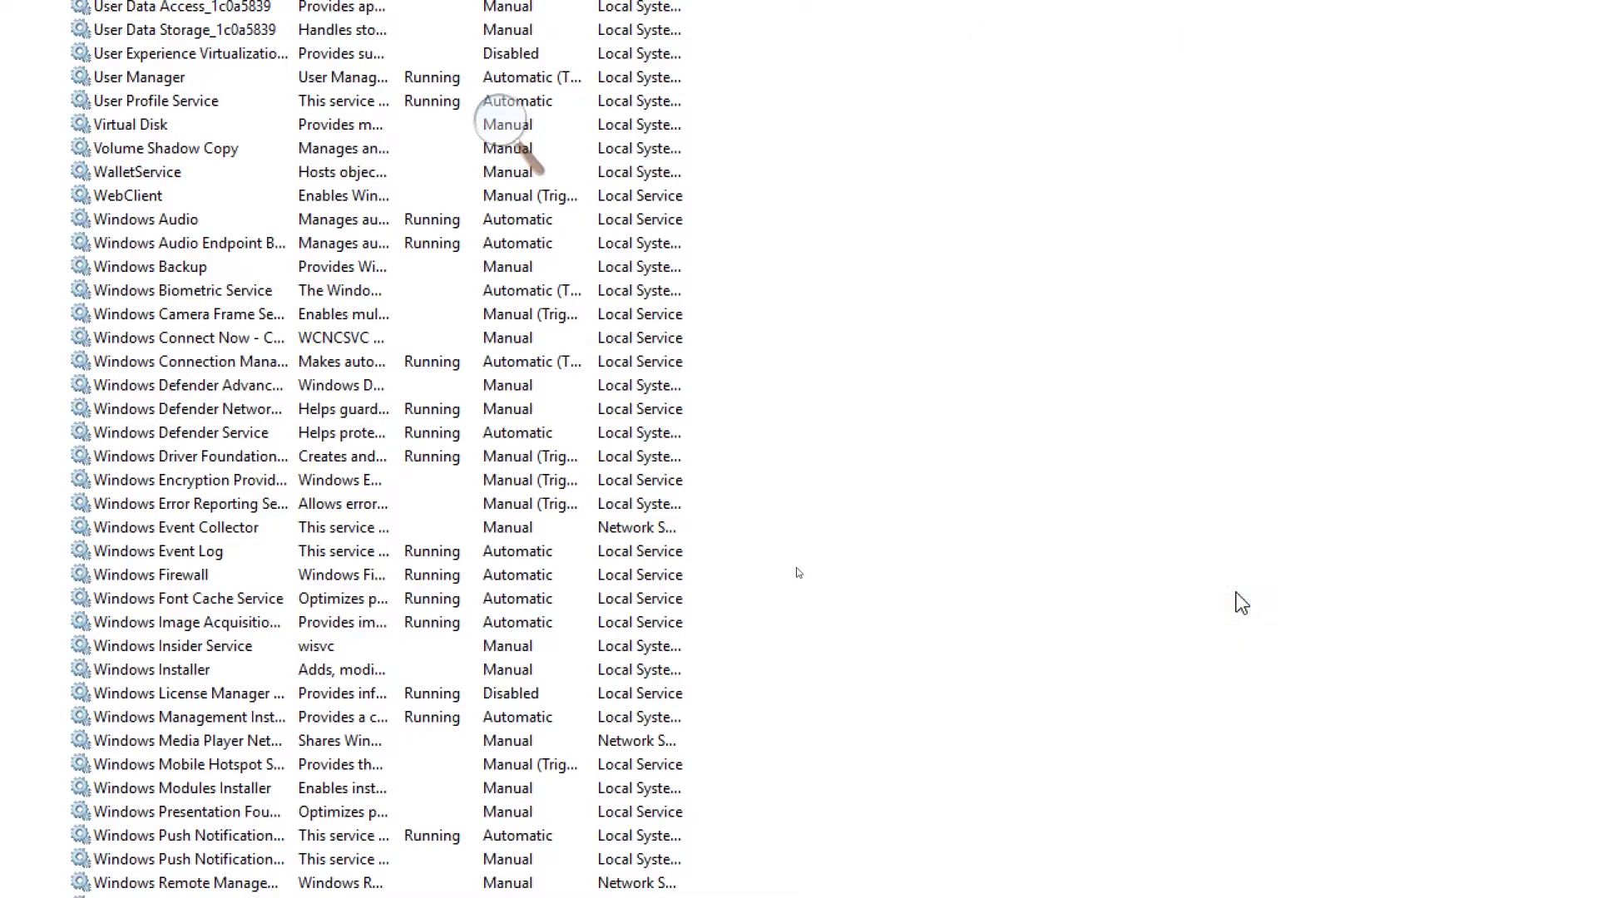